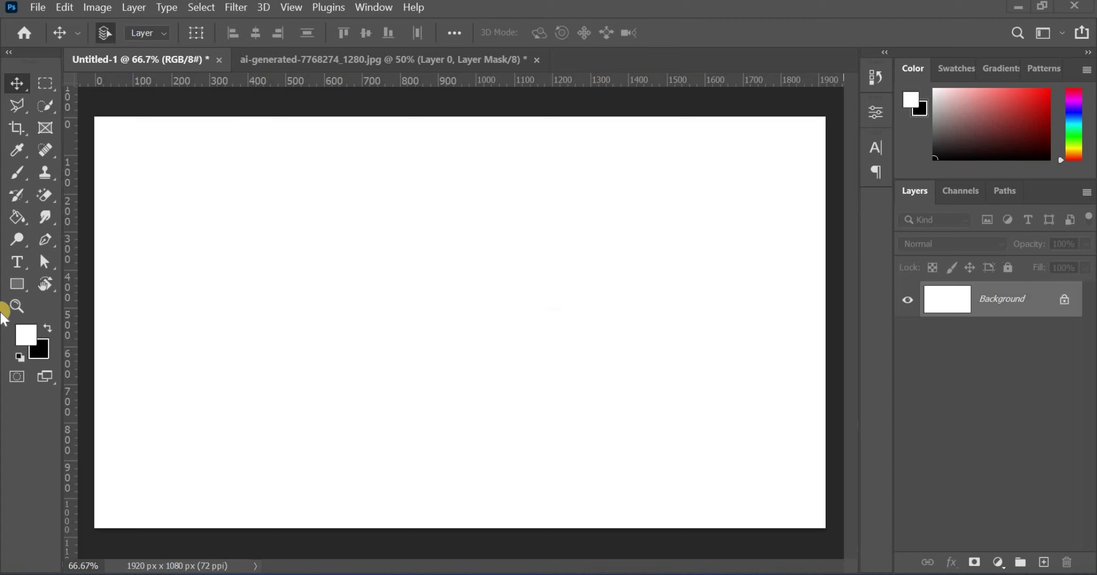
# Copy the portrait into Untitled-1 and scale it to about 56% near the canvas centre
pyautogui.click(323, 67)
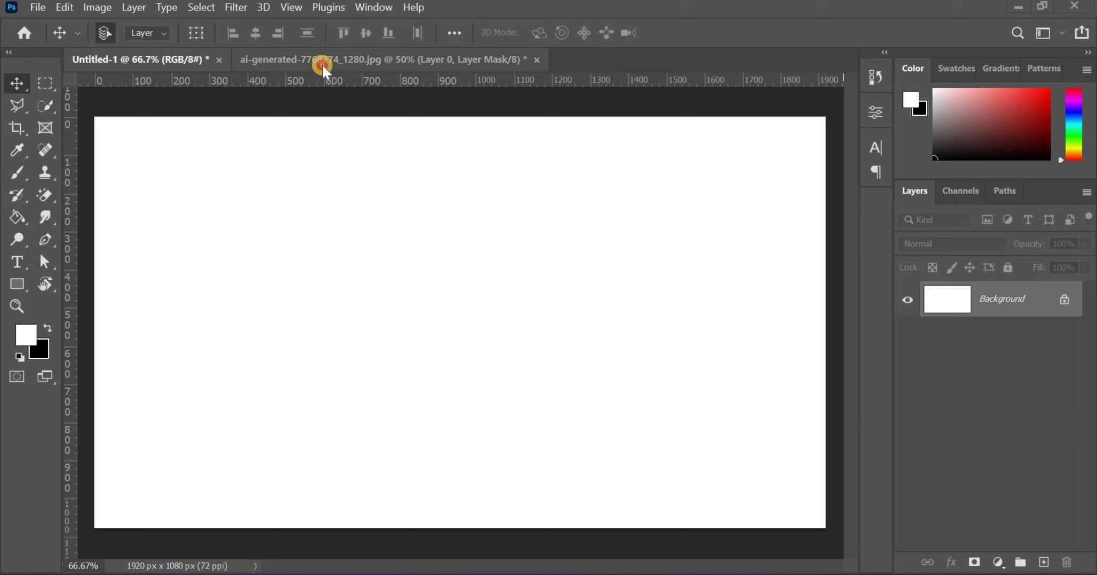
pyautogui.moveTo(422, 307); pyautogui.dragTo(438, 261)
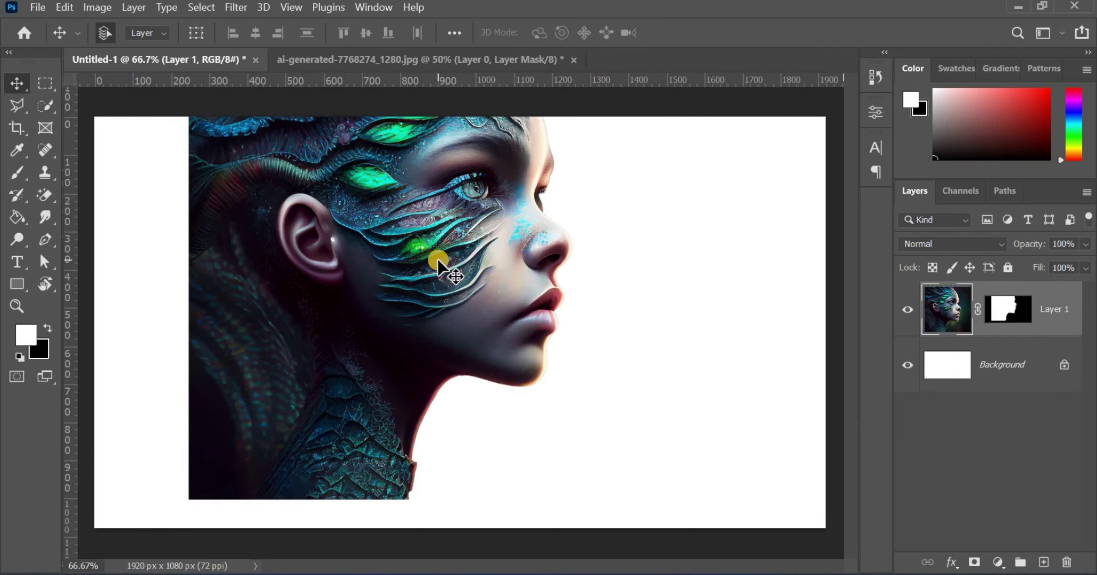
pyautogui.hotkey('ctrl', 't')
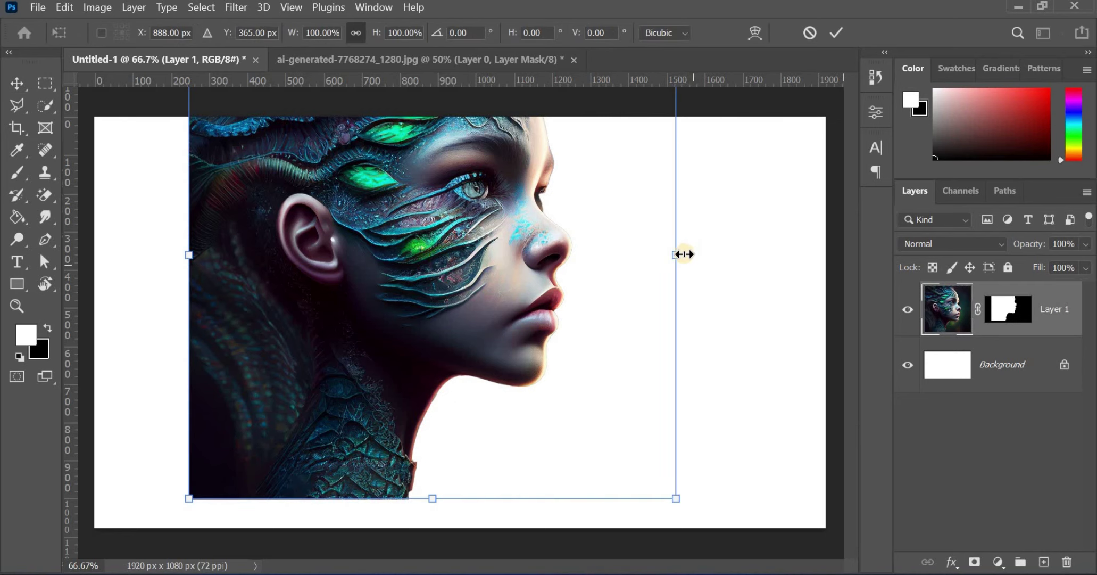
pyautogui.moveTo(674, 255)
pyautogui.mouseDown()
pyautogui.moveTo(457, 318)
pyautogui.moveTo(557, 314)
pyautogui.moveTo(719, 364)
pyautogui.mouseUp()
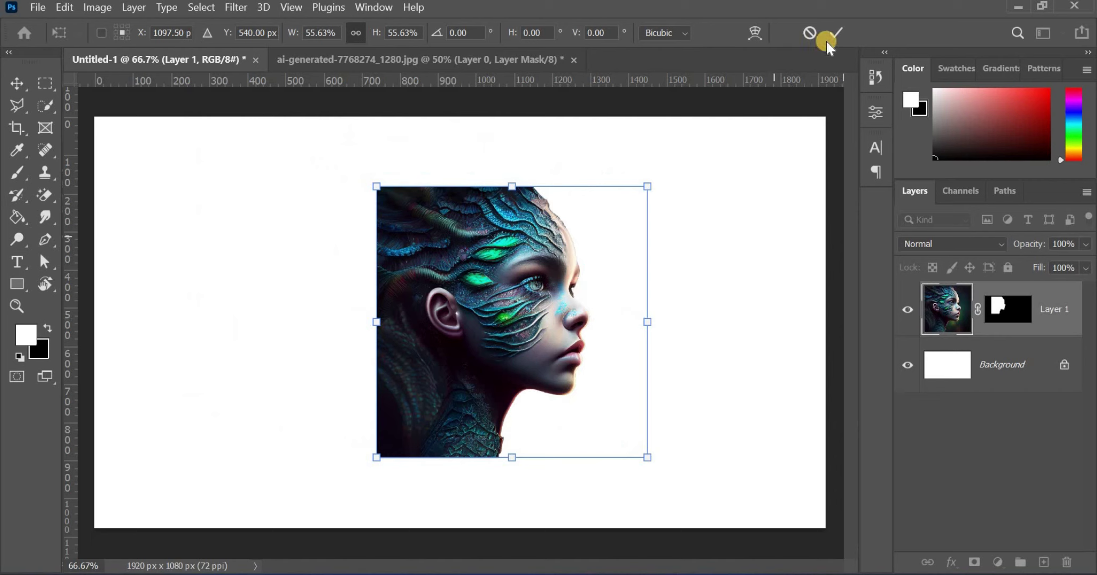
pyautogui.click(1003, 362)
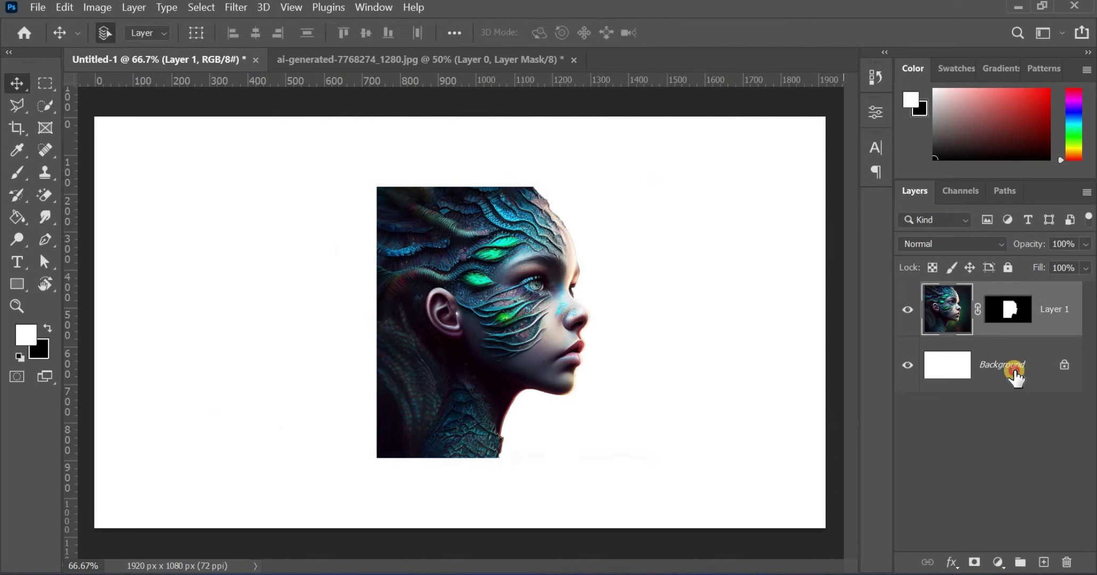
# Hide the portrait layer (Layer 1)
pyautogui.click(917, 369)
pyautogui.click(33, 264)
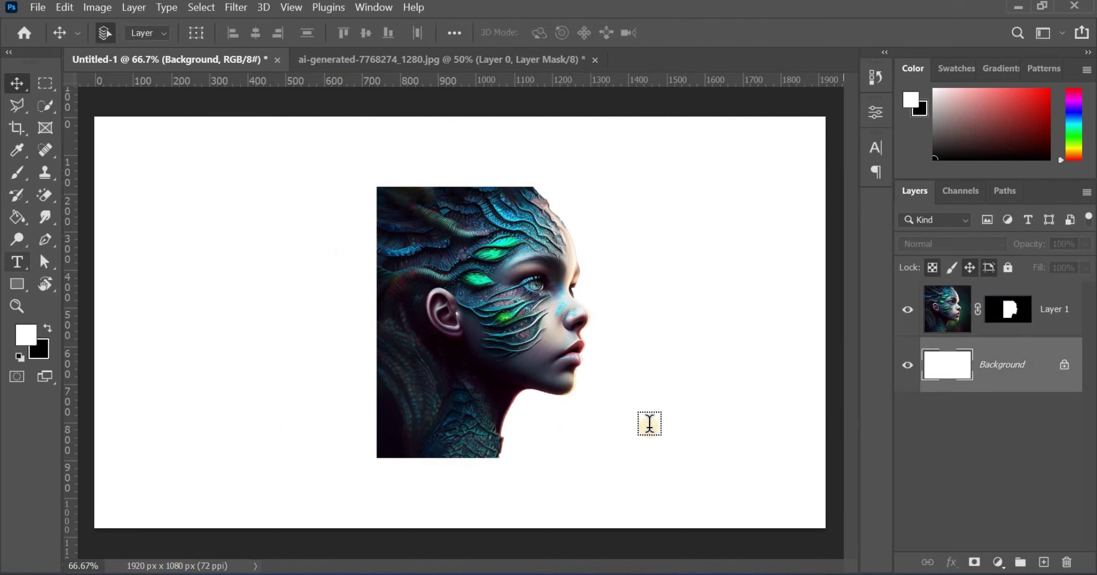
pyautogui.click(903, 311)
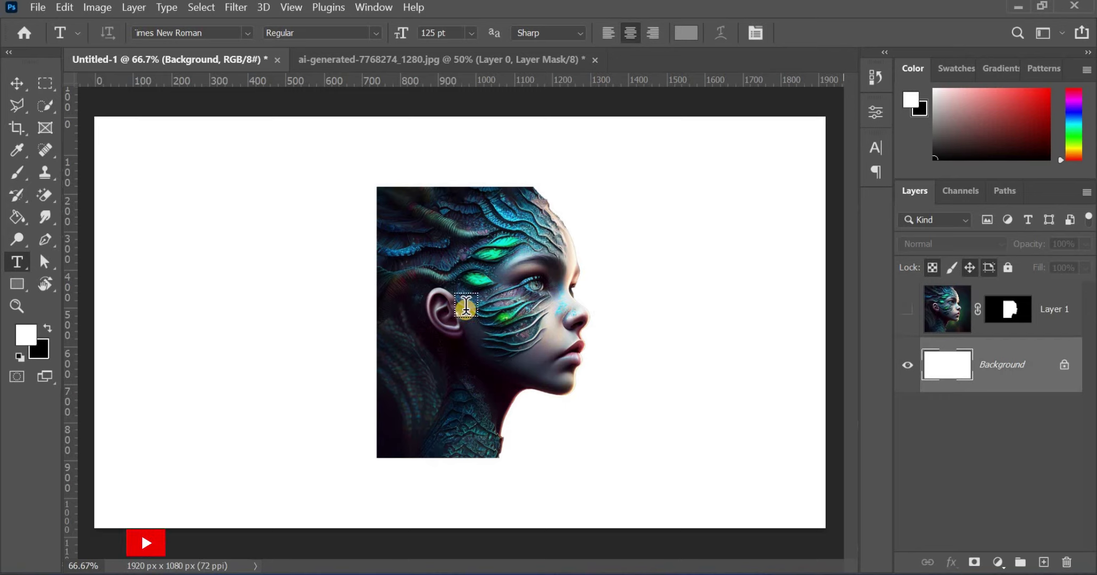
# Add a Times New Roman letter C text layer enlarged to 409.79 pt
pyautogui.click(491, 305)
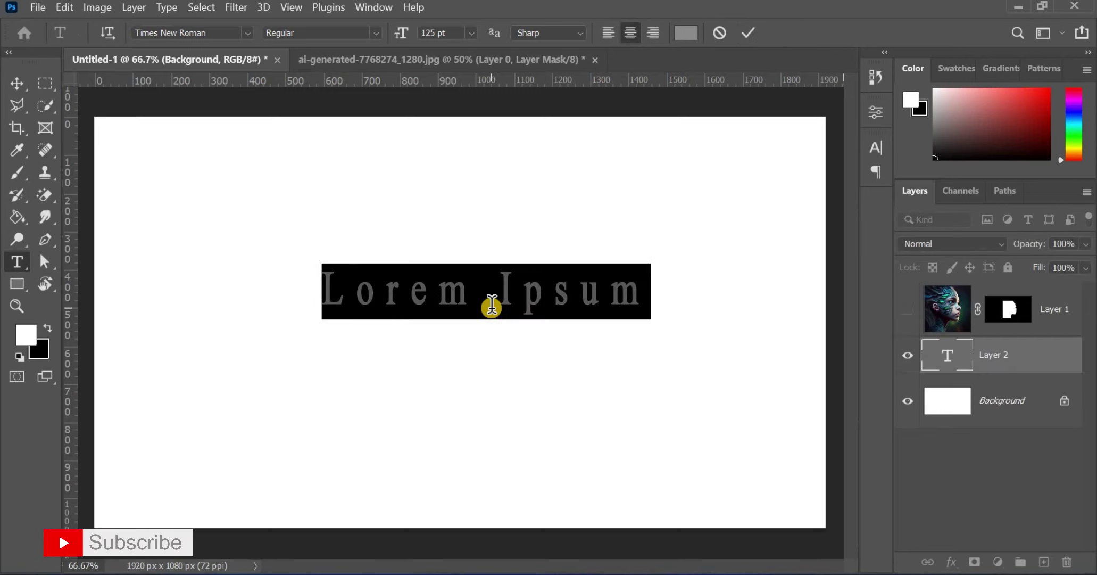
pyautogui.press('BackSpace')
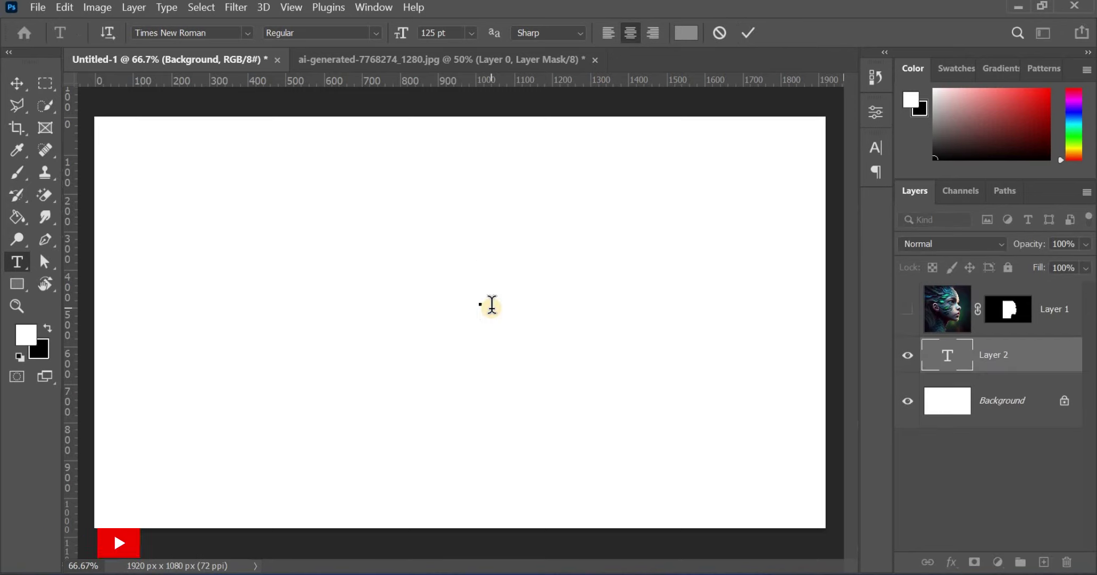
pyautogui.write('C')
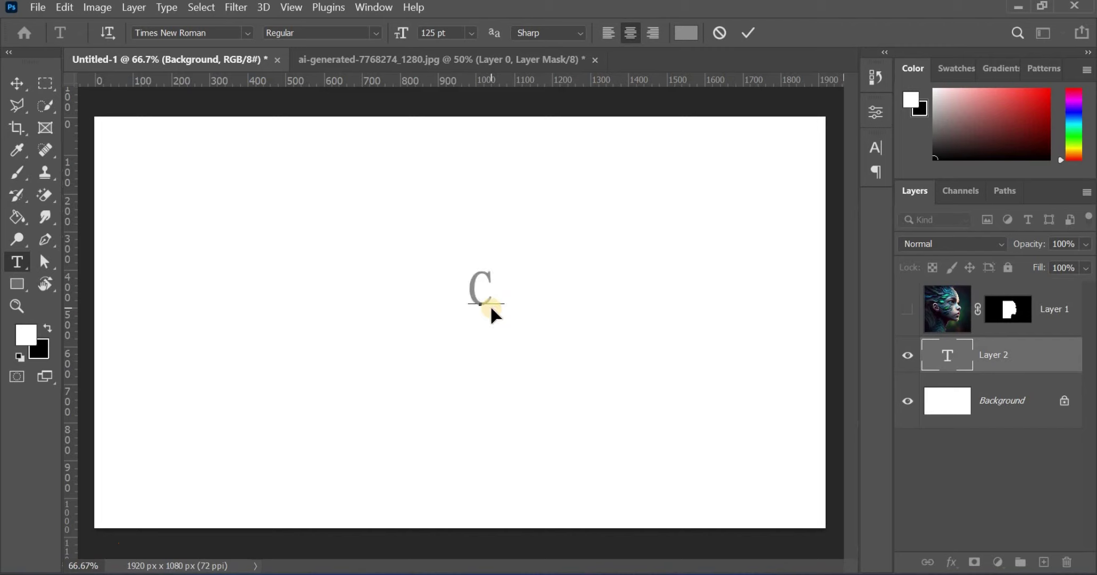
pyautogui.hotkey('ctrl', 't')
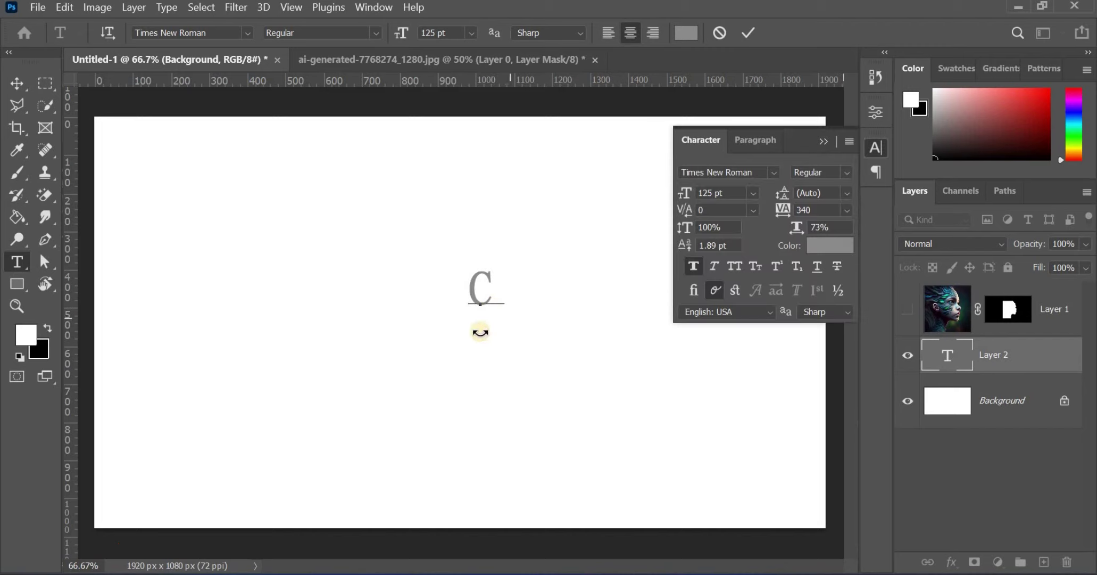
pyautogui.moveTo(464, 321); pyautogui.dragTo(328, 439)
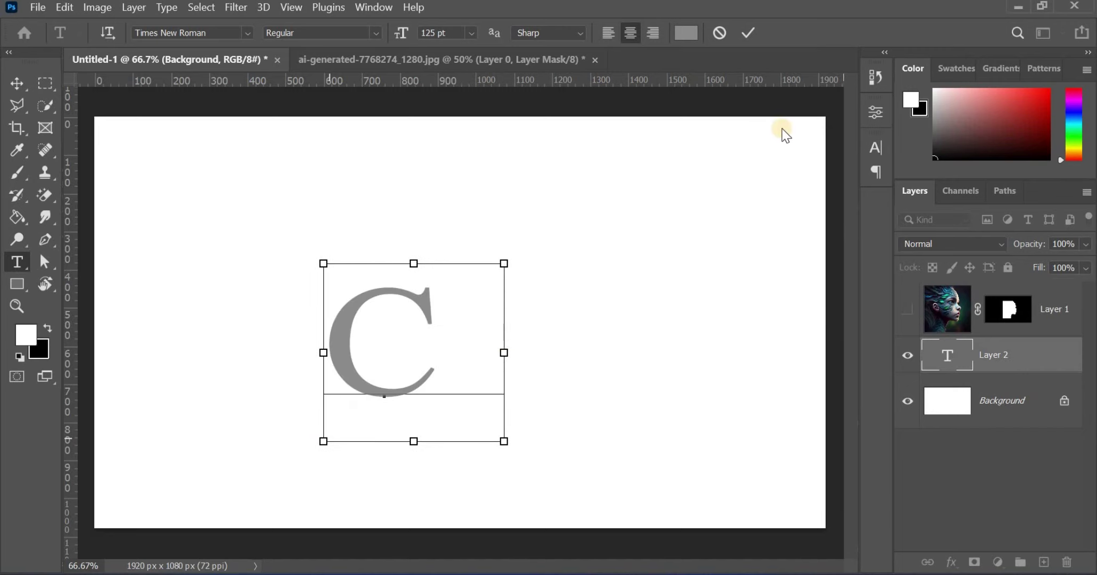
pyautogui.click(748, 33)
pyautogui.click(17, 82)
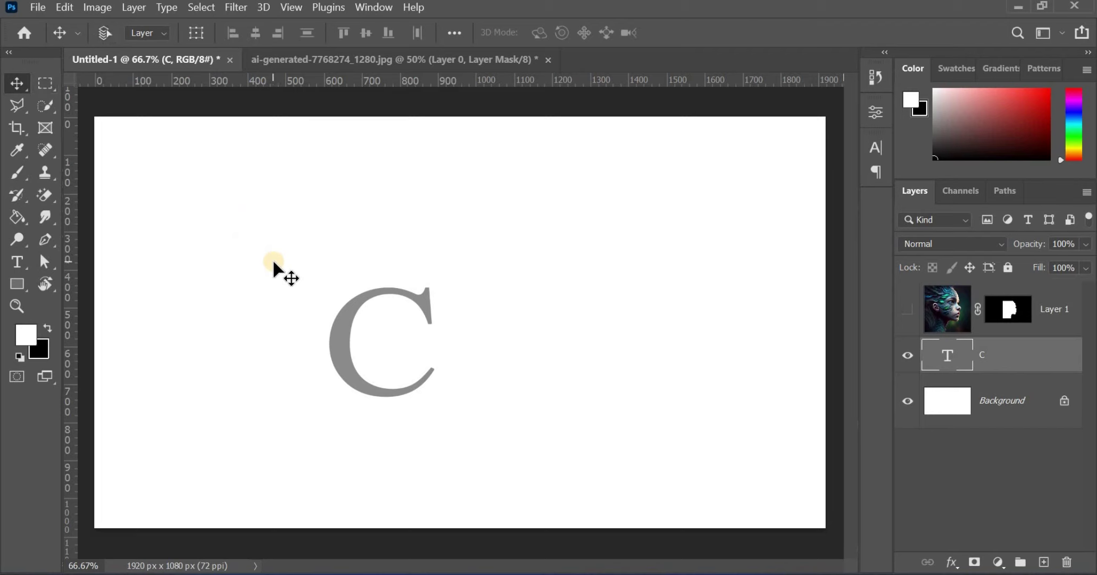
# Scale the C to 173.68%, move it toward the centre, and show the portrait again
pyautogui.hotkey('ctrl', 't')
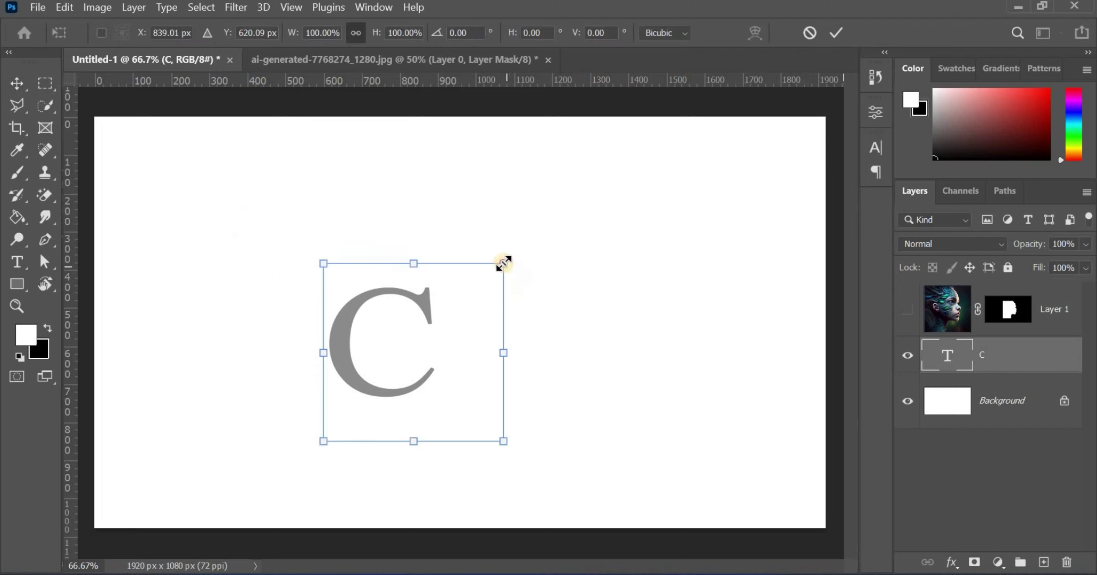
pyautogui.moveTo(504, 263); pyautogui.dragTo(636, 133)
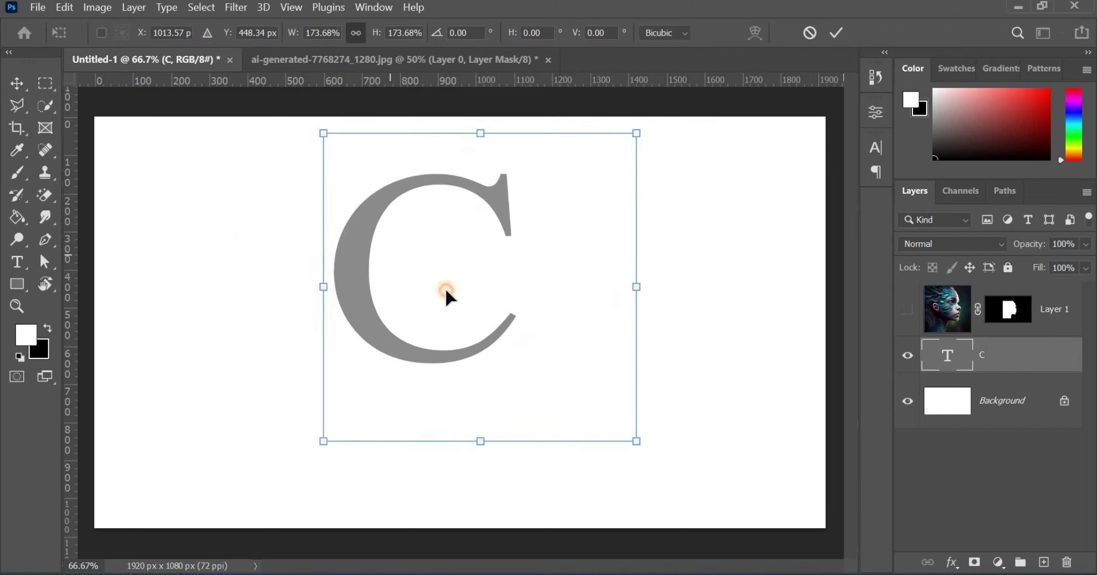
pyautogui.moveTo(446, 291); pyautogui.dragTo(459, 336)
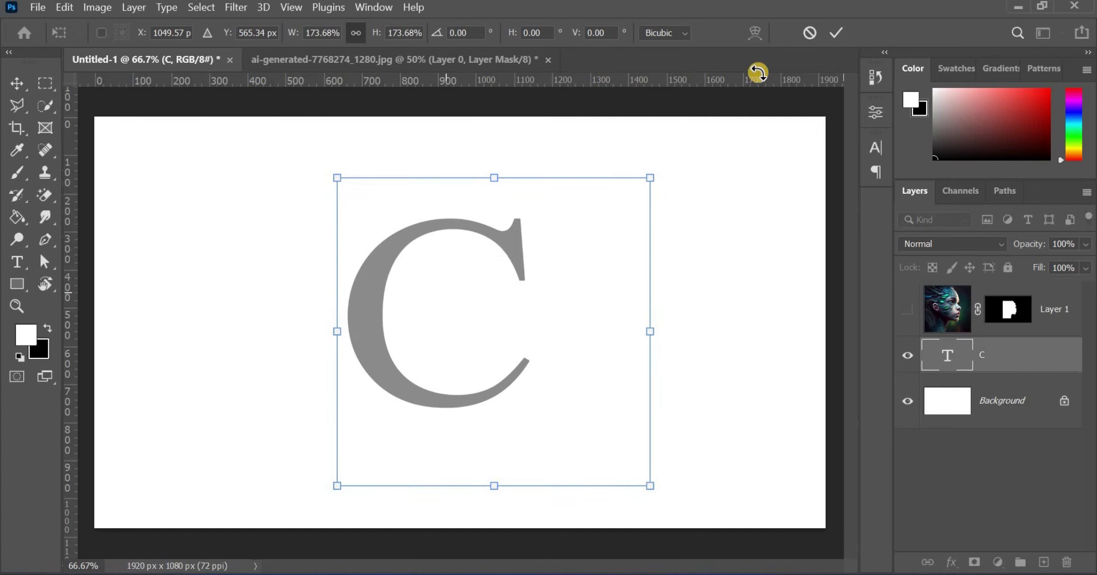
pyautogui.click(836, 34)
pyautogui.click(907, 310)
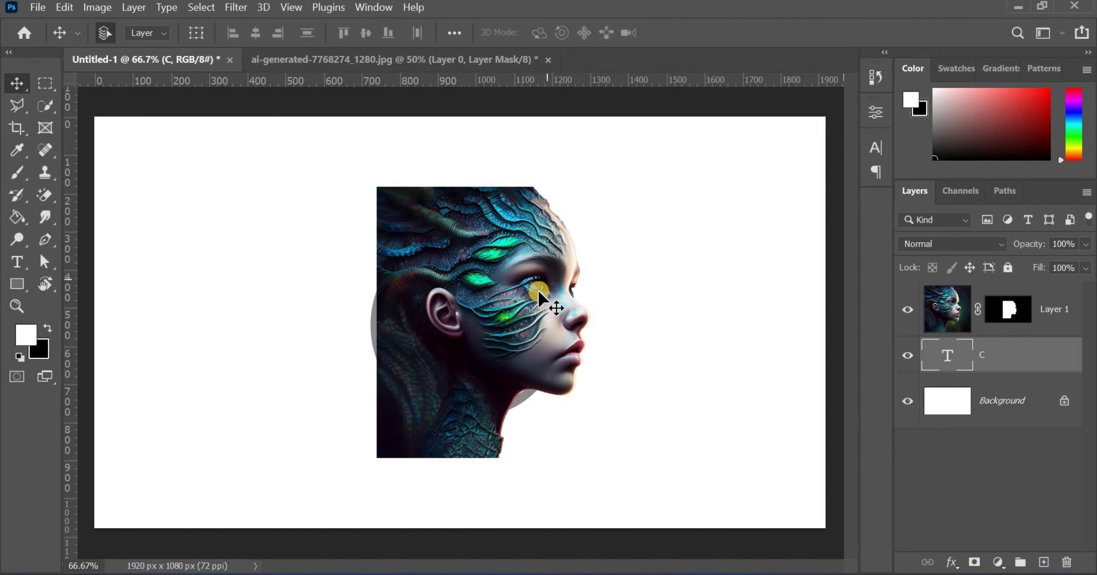
# Fade the portrait to 33% opacity and shift it left over the C
pyautogui.moveTo(510, 308); pyautogui.dragTo(473, 320)
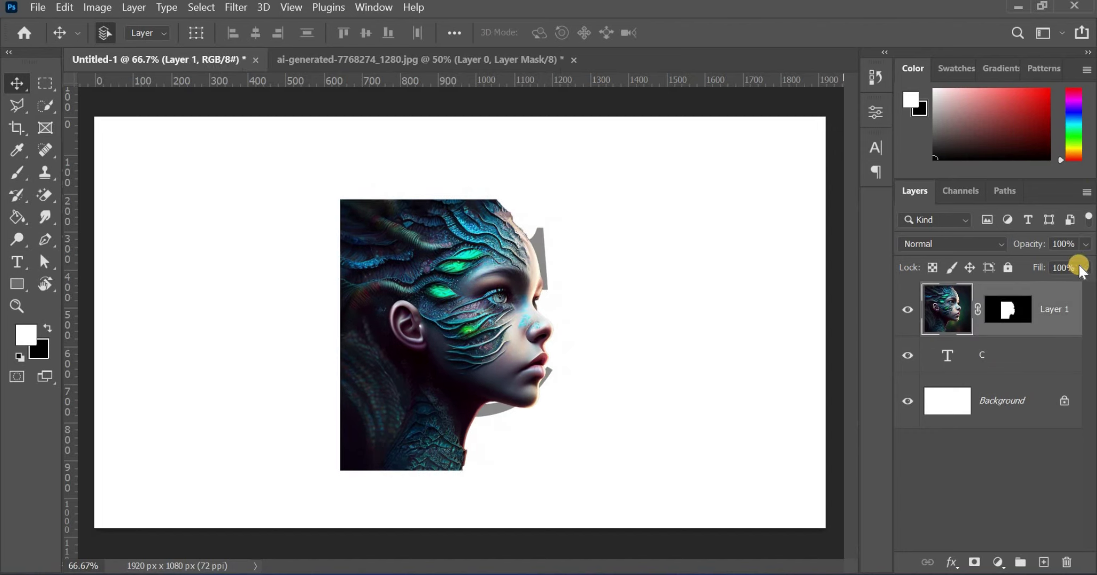
pyautogui.click(1084, 245)
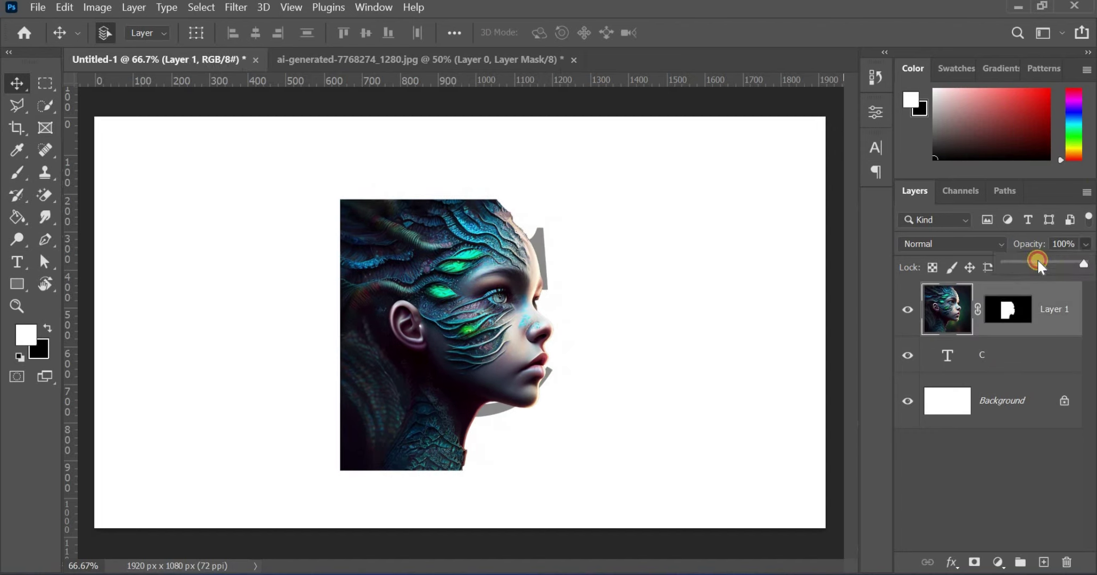
pyautogui.moveTo(1038, 260); pyautogui.dragTo(1031, 262)
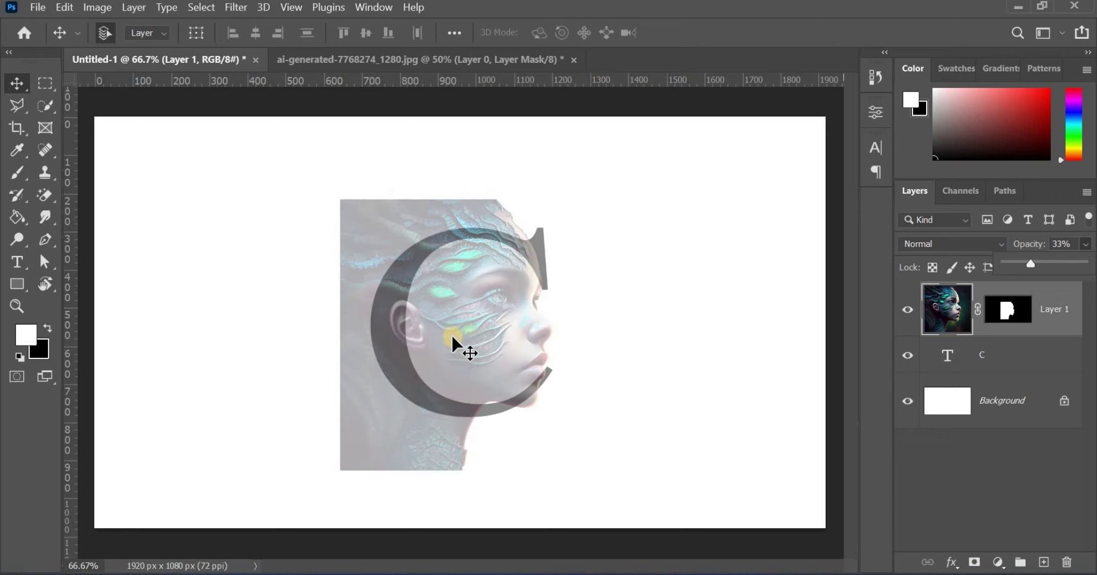
pyautogui.moveTo(464, 318)
pyautogui.mouseDown()
pyautogui.moveTo(427, 332)
pyautogui.moveTo(436, 343)
pyautogui.mouseUp()
# Enlarge the portrait to 123.34% and position the face inside the C
pyautogui.hotkey('ctrl', 't')
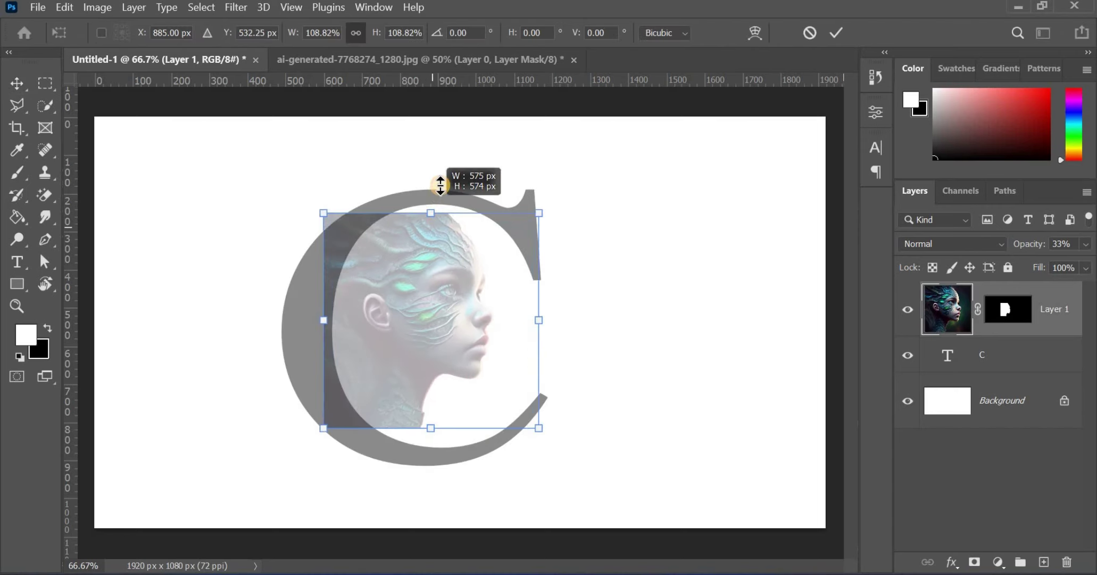
pyautogui.moveTo(431, 208); pyautogui.dragTo(431, 189)
pyautogui.moveTo(416, 333)
pyautogui.mouseDown()
pyautogui.moveTo(381, 348)
pyautogui.moveTo(401, 352)
pyautogui.mouseUp()
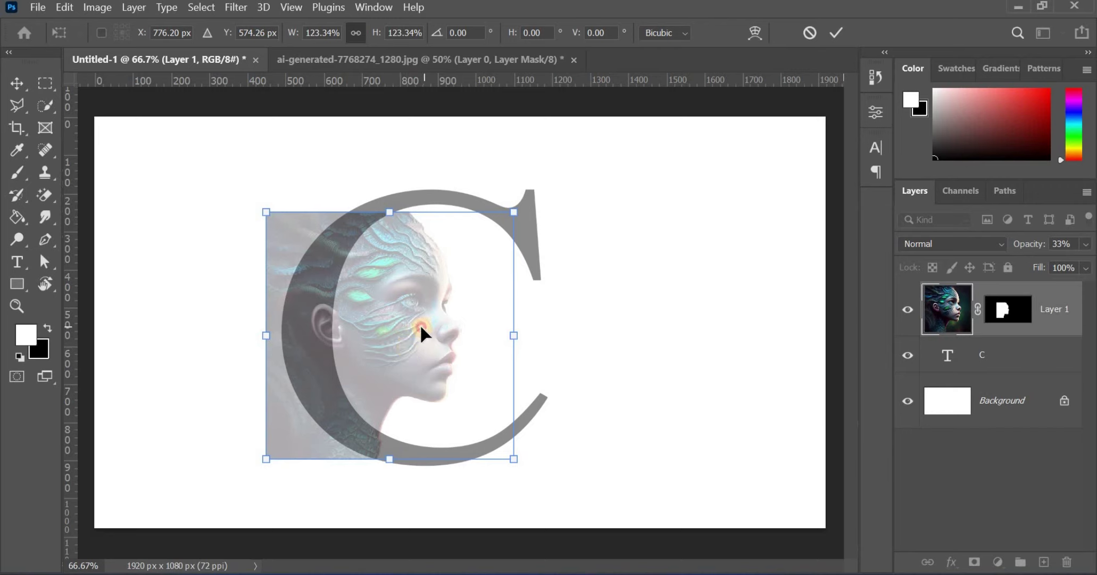
pyautogui.moveTo(421, 328); pyautogui.dragTo(399, 320)
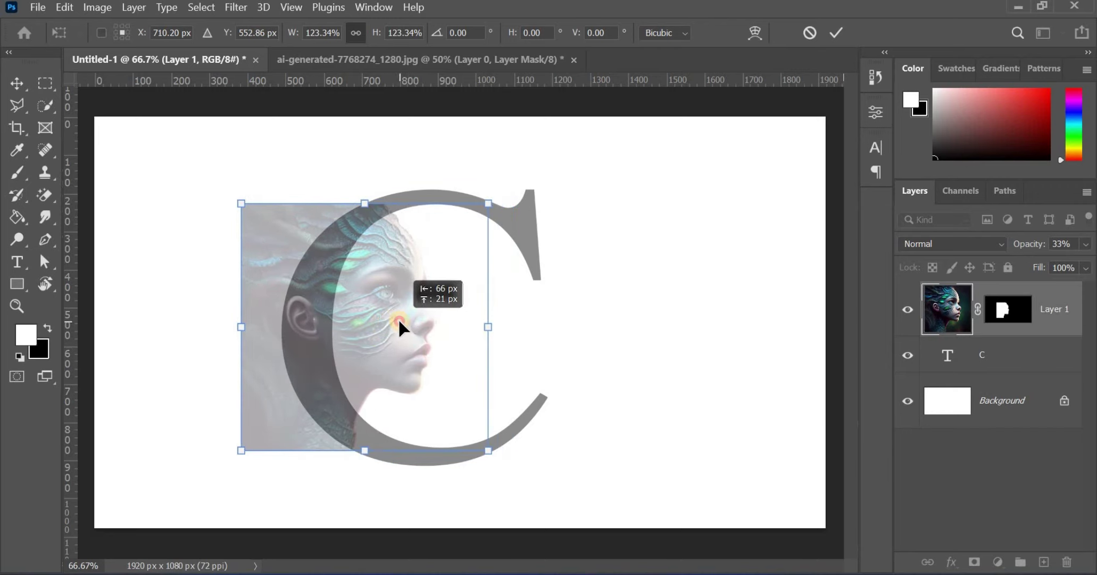
pyautogui.moveTo(399, 321)
pyautogui.mouseDown()
pyautogui.moveTo(411, 323)
pyautogui.moveTo(391, 330)
pyautogui.mouseUp()
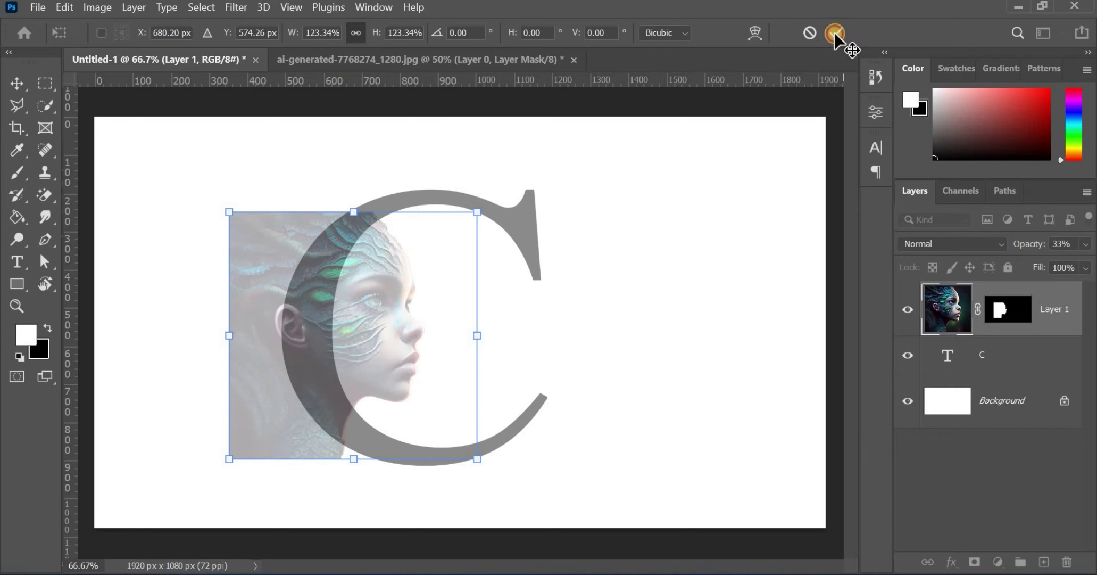
pyautogui.press('Return')
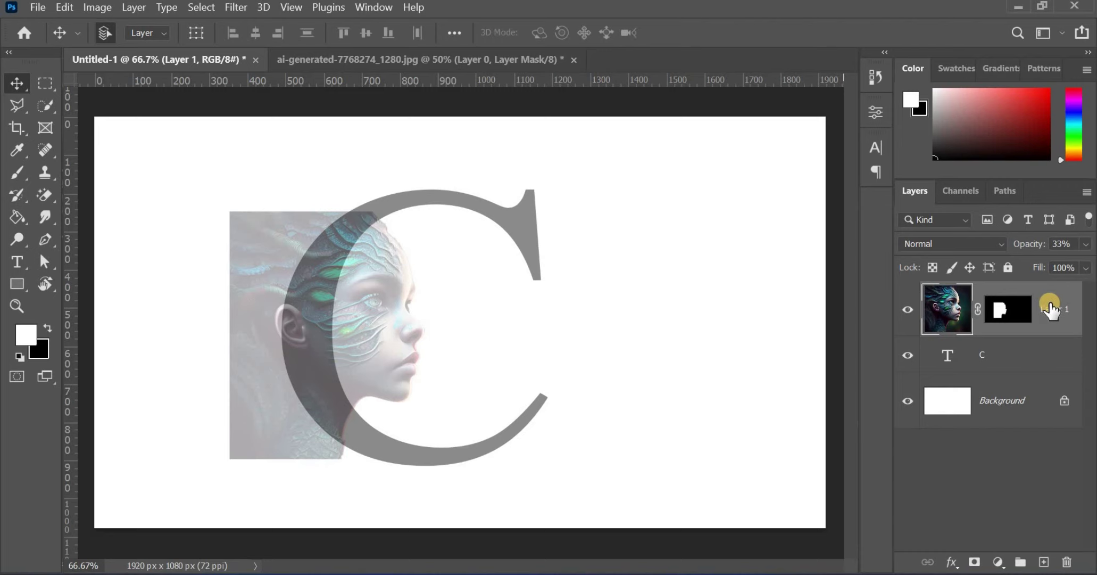
# Convert the portrait layer to a Smart Object
pyautogui.rightClick(1070, 304)
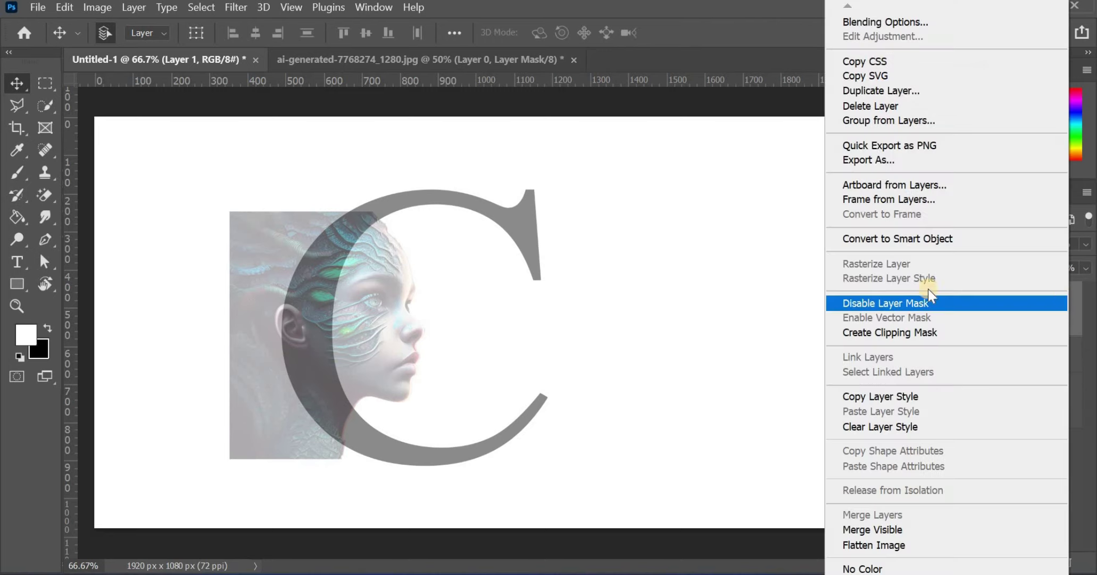
pyautogui.click(909, 246)
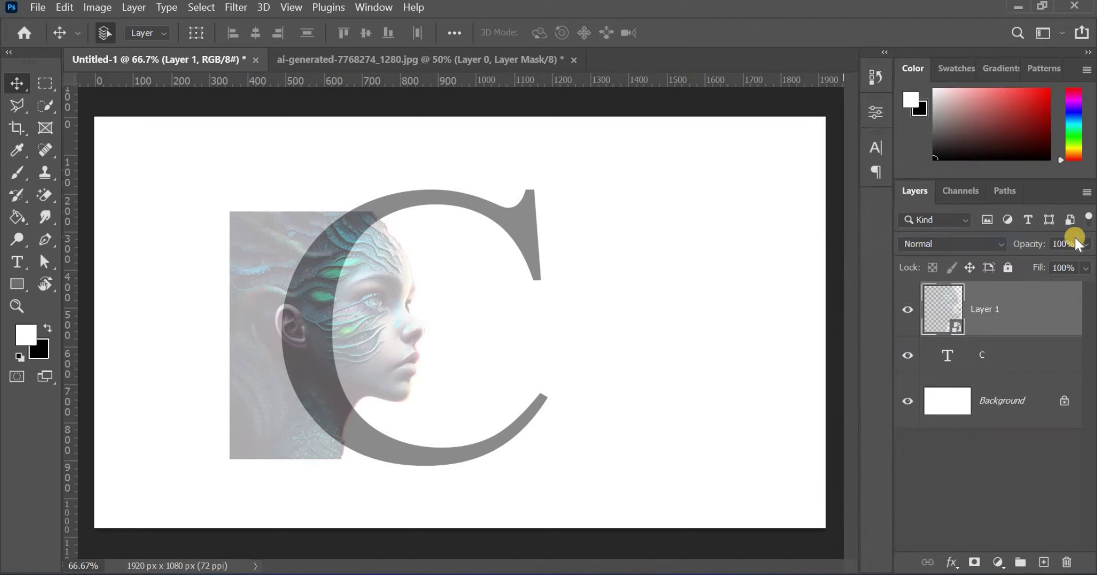
pyautogui.click(1085, 245)
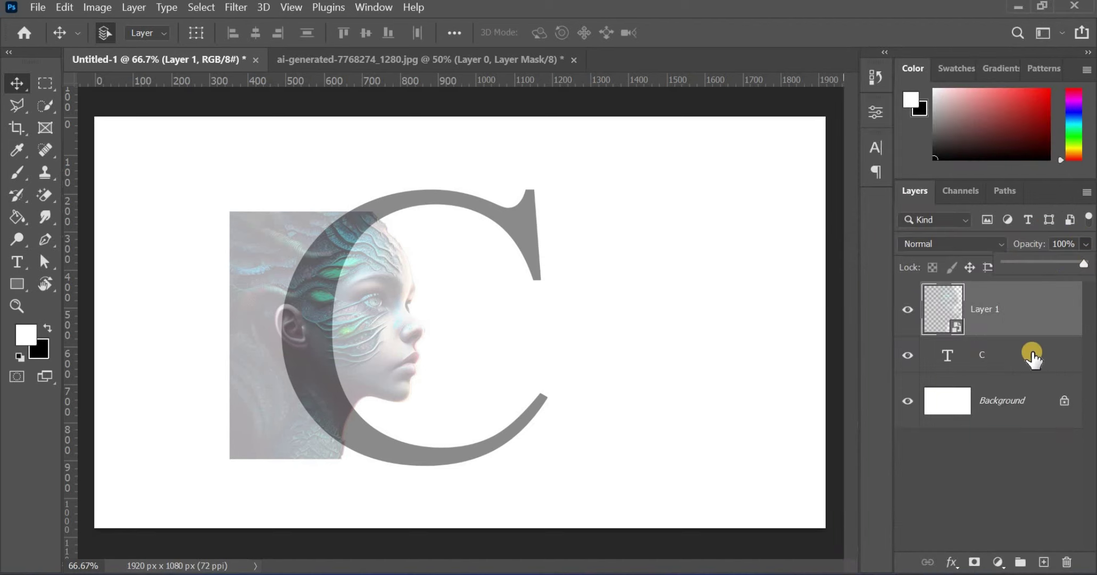
pyautogui.press('Escape')
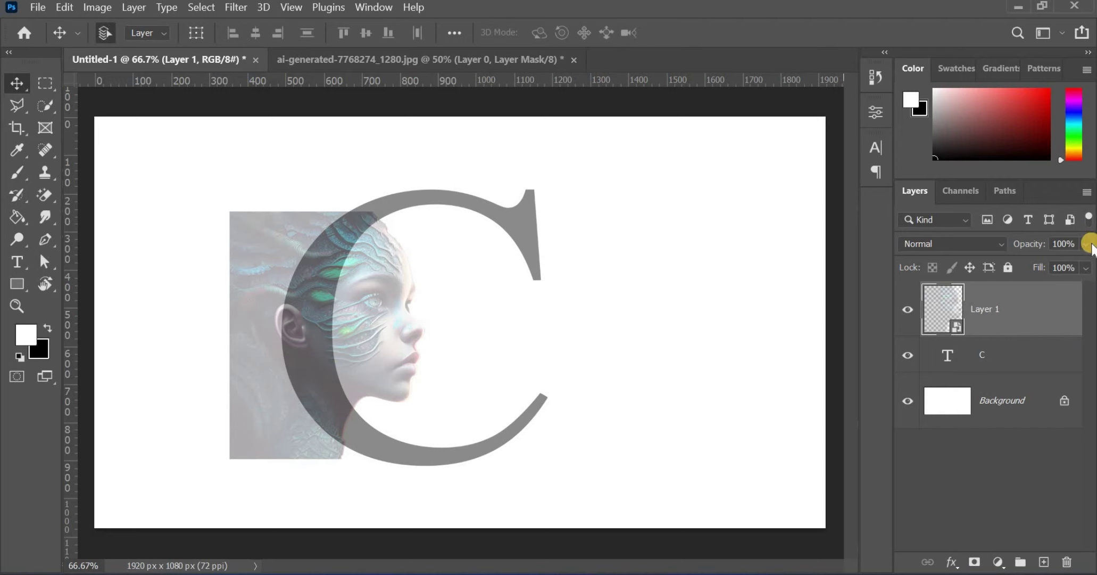
# Set the portrait layer's opacity back to 100%
pyautogui.click(1086, 244)
pyautogui.press('3')
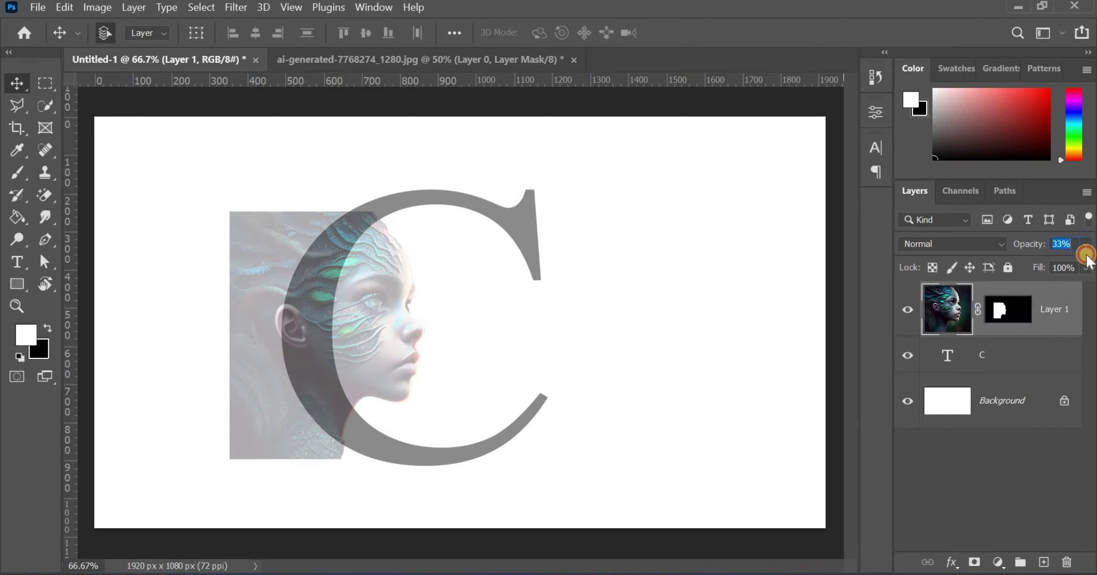
pyautogui.press('3')
pyautogui.press('0')
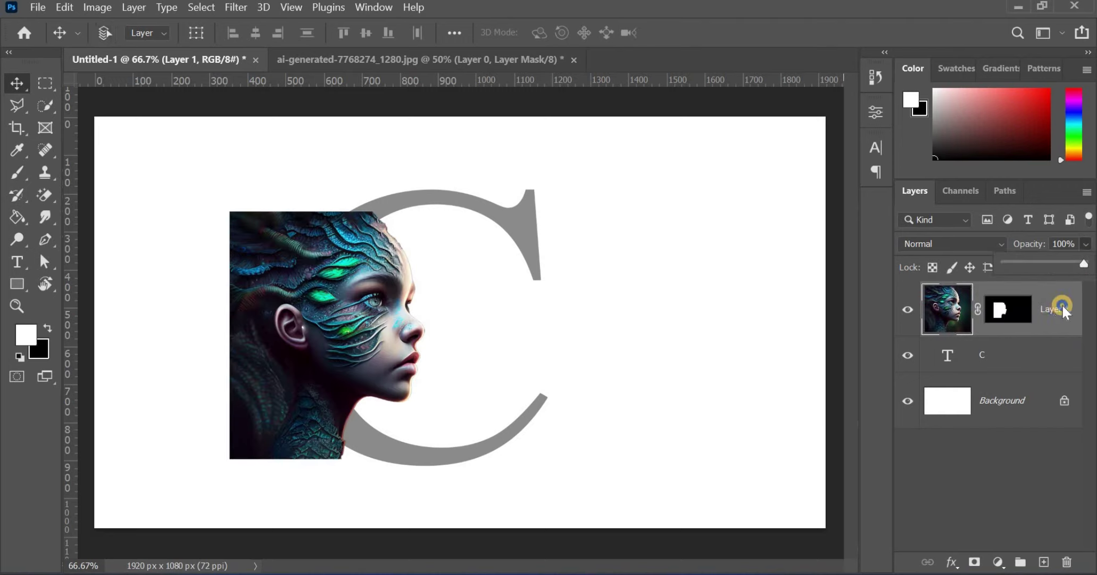
pyautogui.press('Return')
# Clip the portrait into the letter C and duplicate it as Layer 1 copy
pyautogui.rightClick(1036, 294)
pyautogui.click(979, 242)
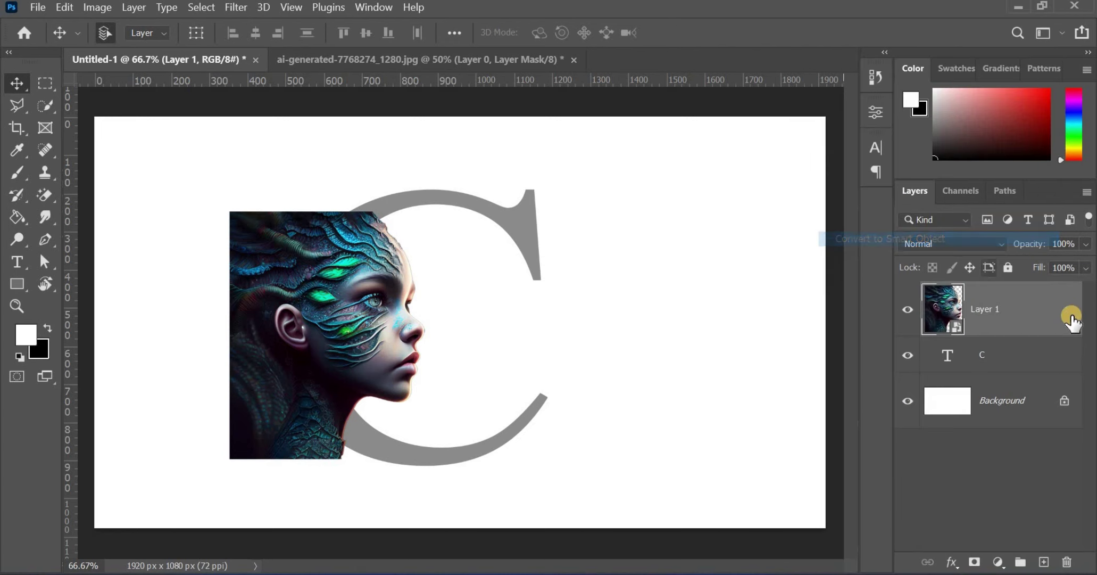
pyautogui.rightClick(1064, 315)
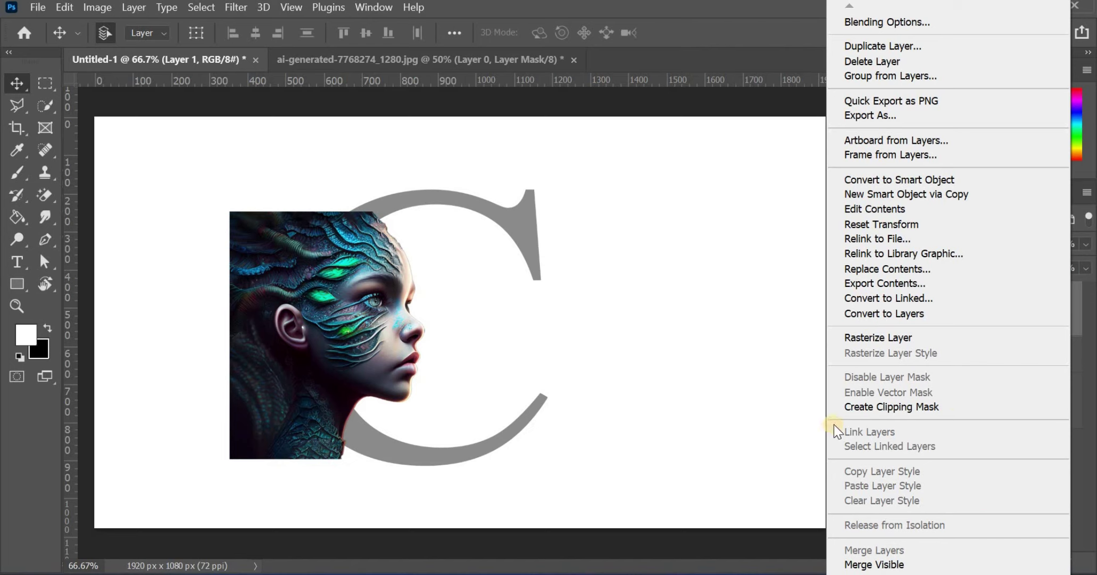
pyautogui.click(885, 407)
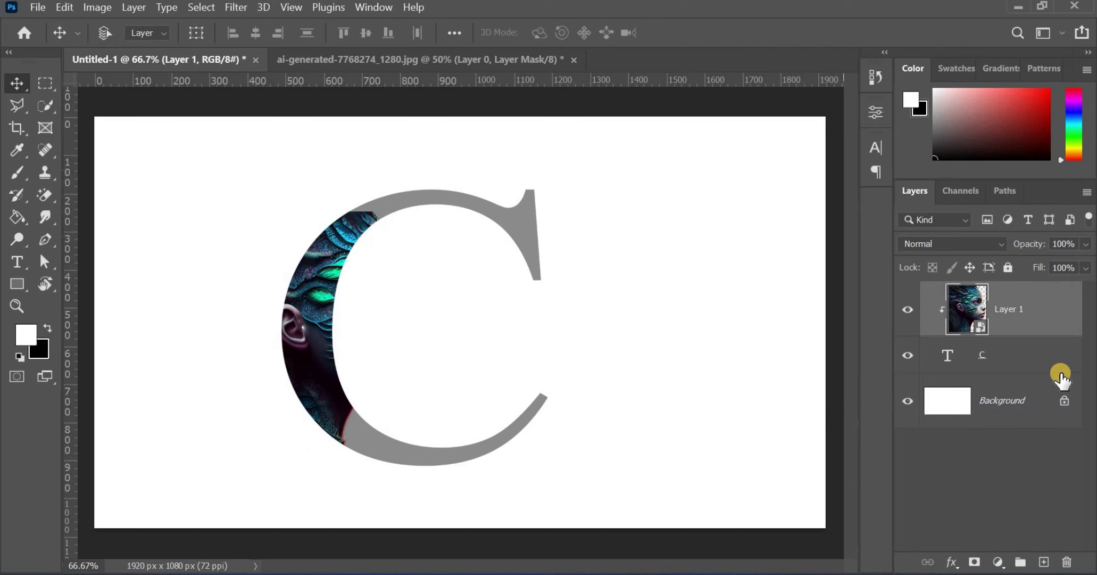
pyautogui.hotkey('ctrl', 'j')
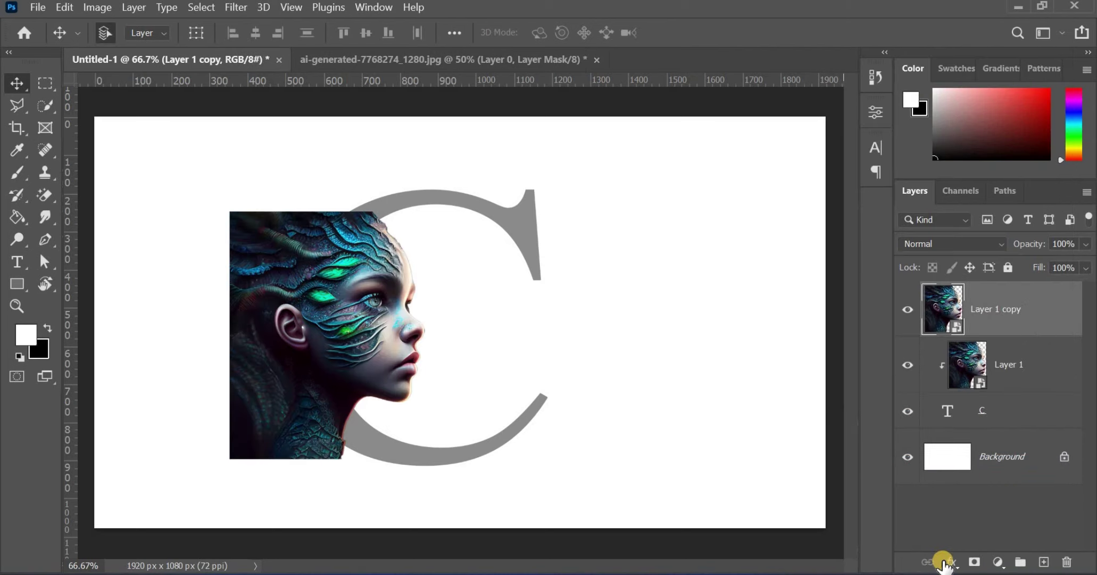
# Give Layer 1 copy an inverted mask and brush the face back in past the C's edge
pyautogui.click(972, 563)
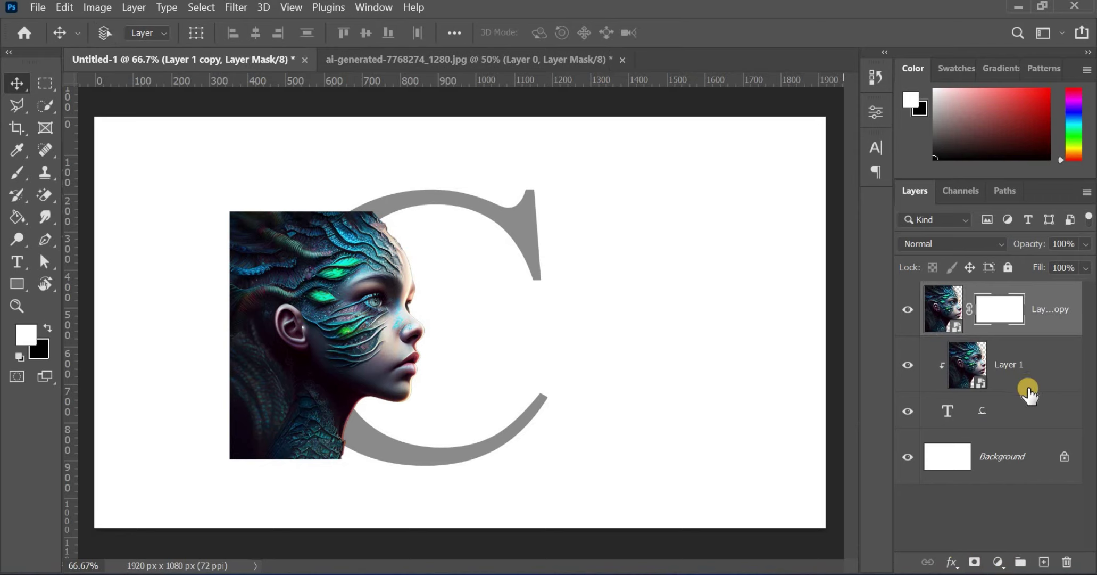
pyautogui.hotkey('ctrl', 'i')
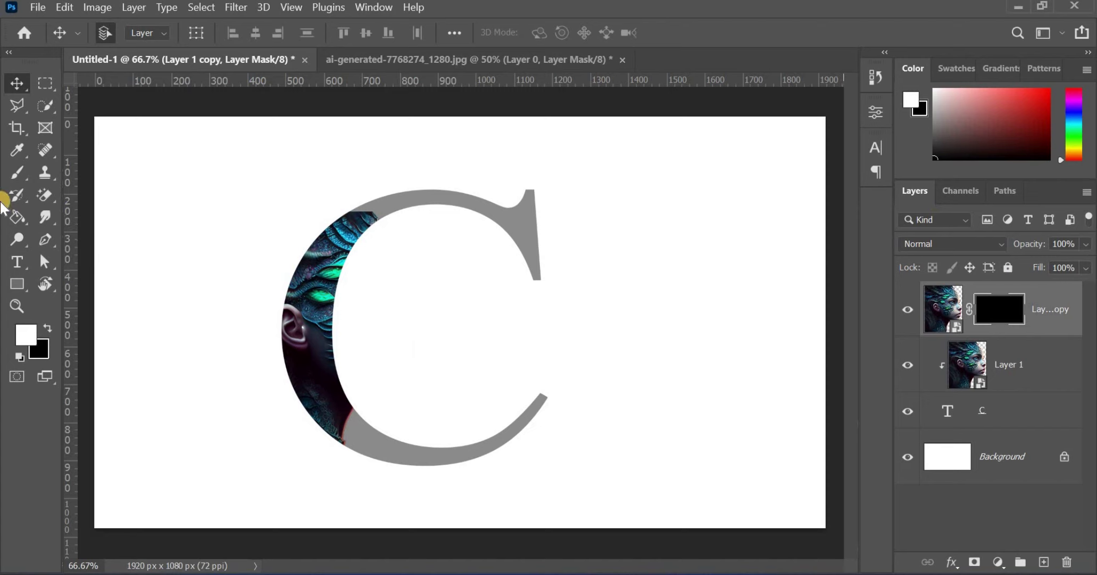
pyautogui.click(14, 177)
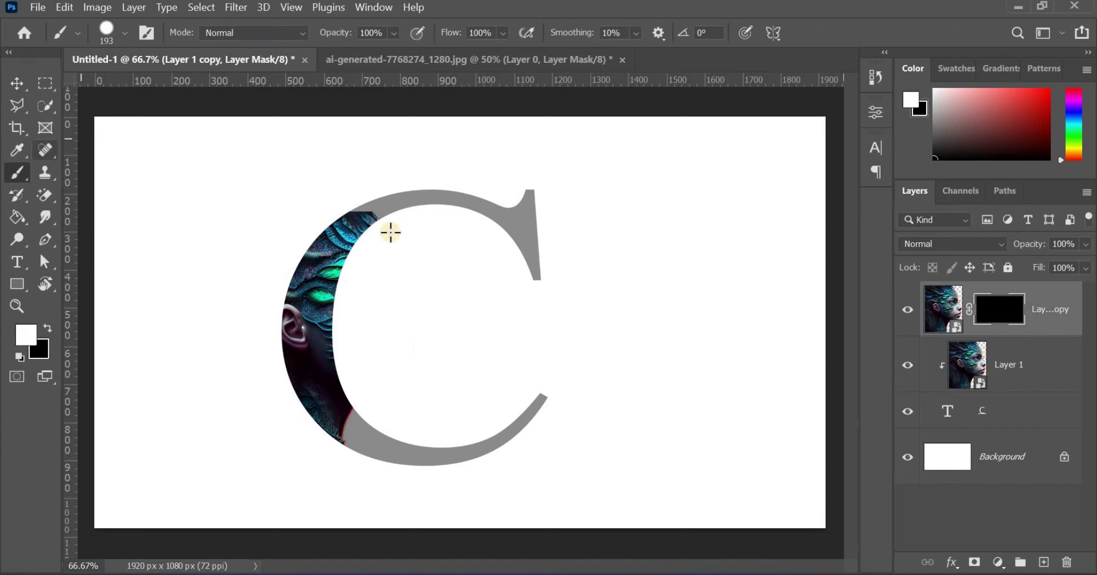
pyautogui.moveTo(392, 239)
pyautogui.mouseDown()
pyautogui.moveTo(378, 383)
pyautogui.moveTo(404, 373)
pyautogui.moveTo(403, 290)
pyautogui.moveTo(402, 394)
pyautogui.mouseUp()
pyautogui.click(48, 328)
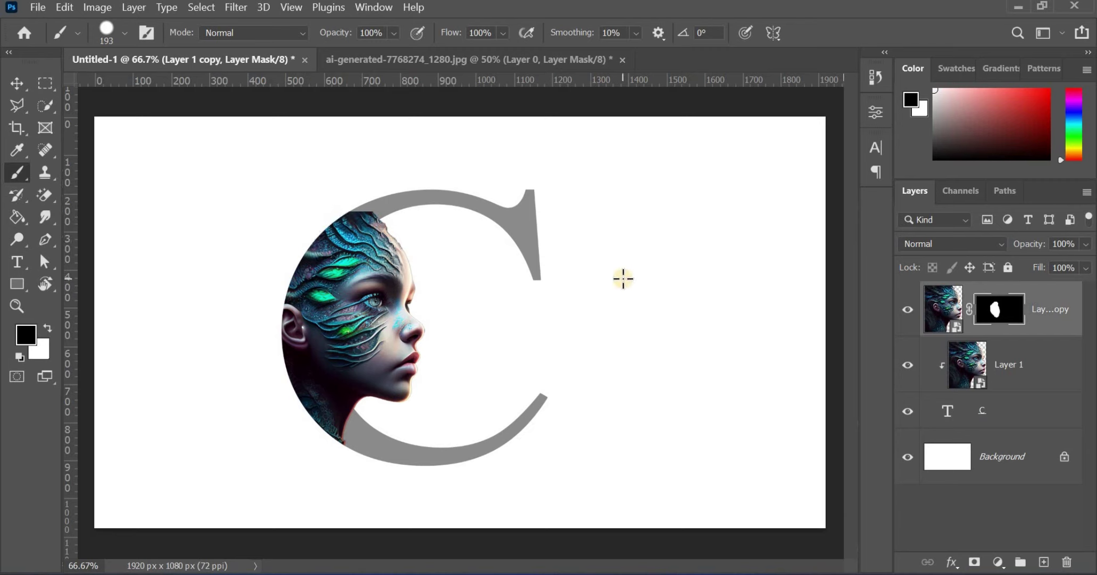
pyautogui.press('x')
pyautogui.click(1014, 423)
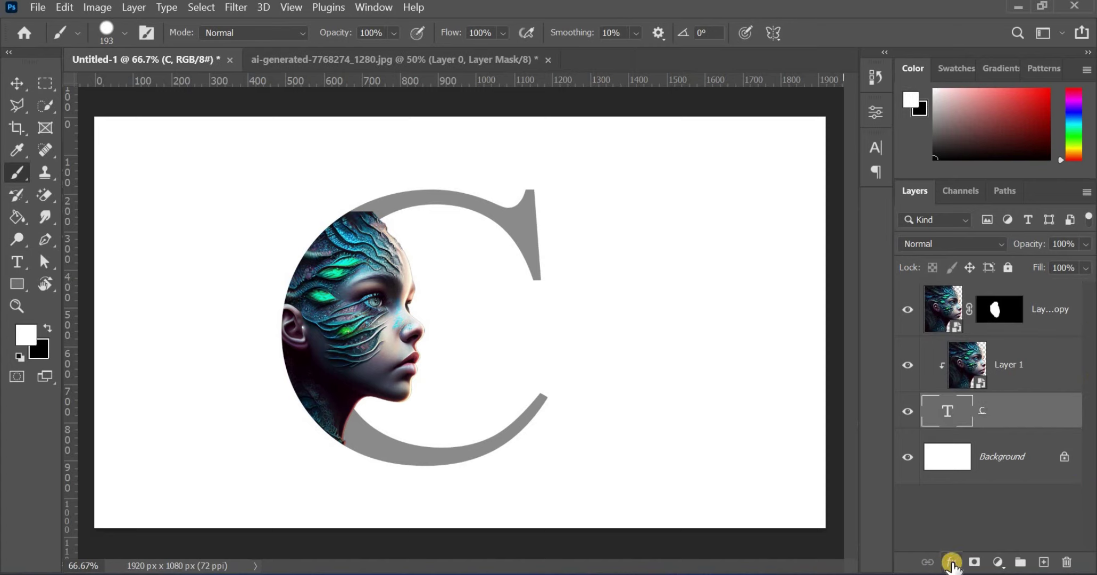
# Add a Gradient Fill layer above the Background
pyautogui.click(990, 463)
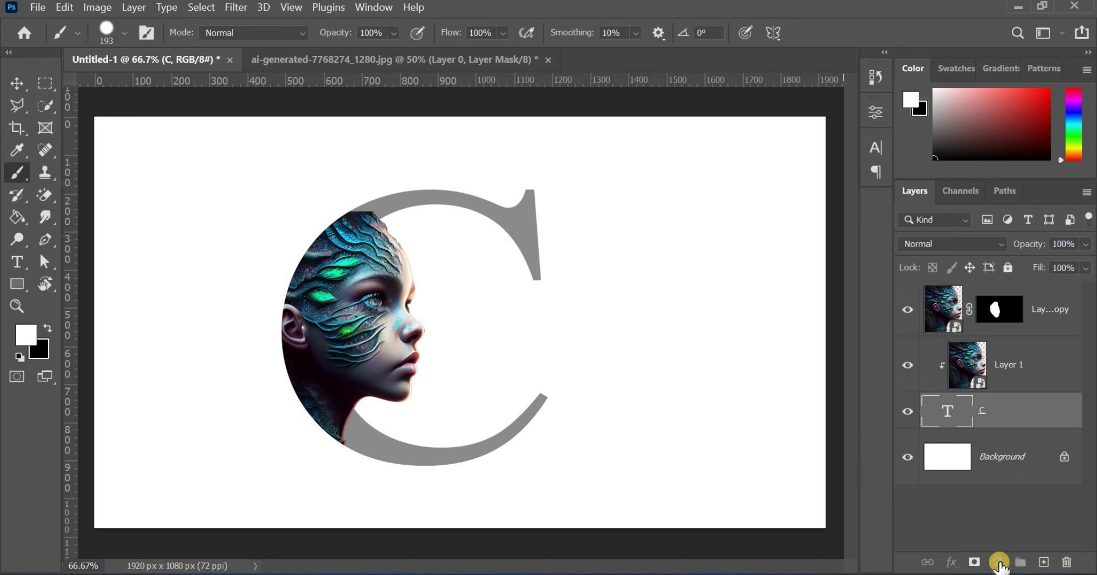
pyautogui.click(998, 562)
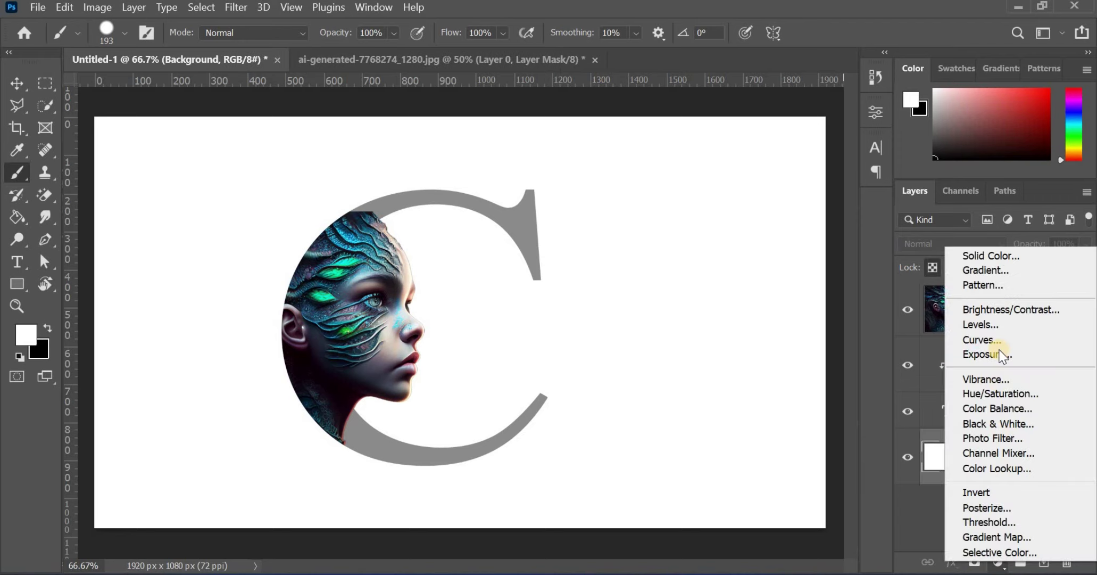
pyautogui.click(998, 266)
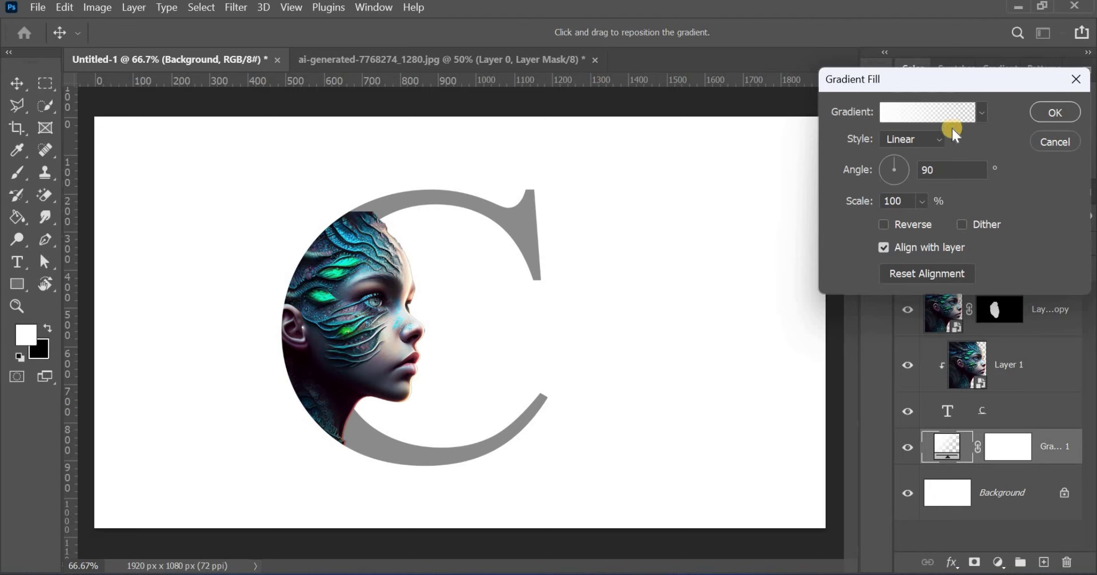
# Choose a steel-blue to navy preset from the Blues gradients and confirm it
pyautogui.click(979, 111)
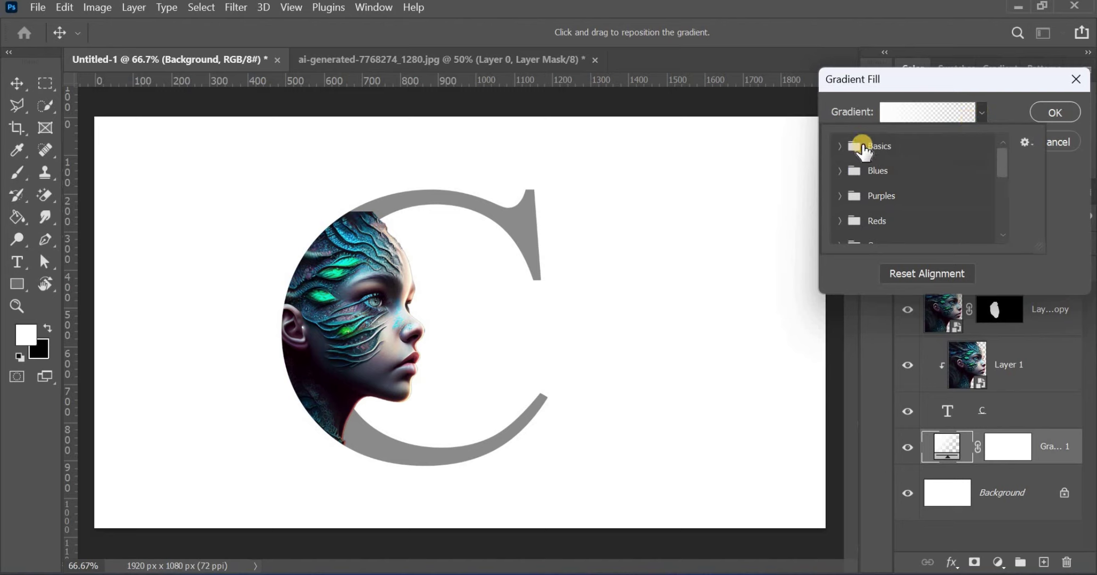
pyautogui.click(837, 170)
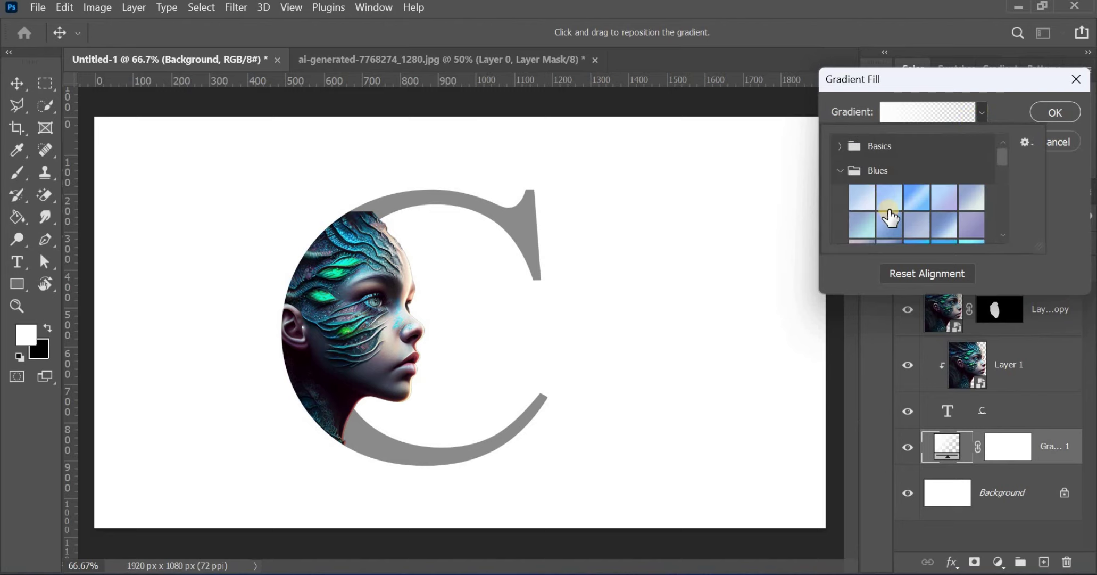
pyautogui.scroll(-2, 891, 220)
pyautogui.scroll(-2, 895, 222)
pyautogui.scroll(-2, 895, 223)
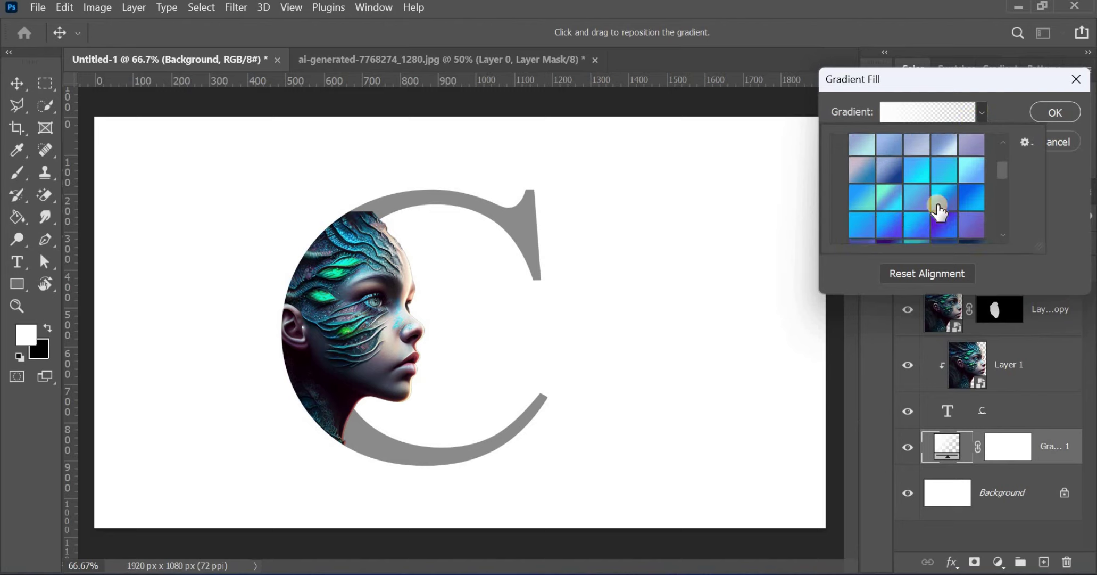
pyautogui.scroll(-2, 904, 227)
pyautogui.click(940, 232)
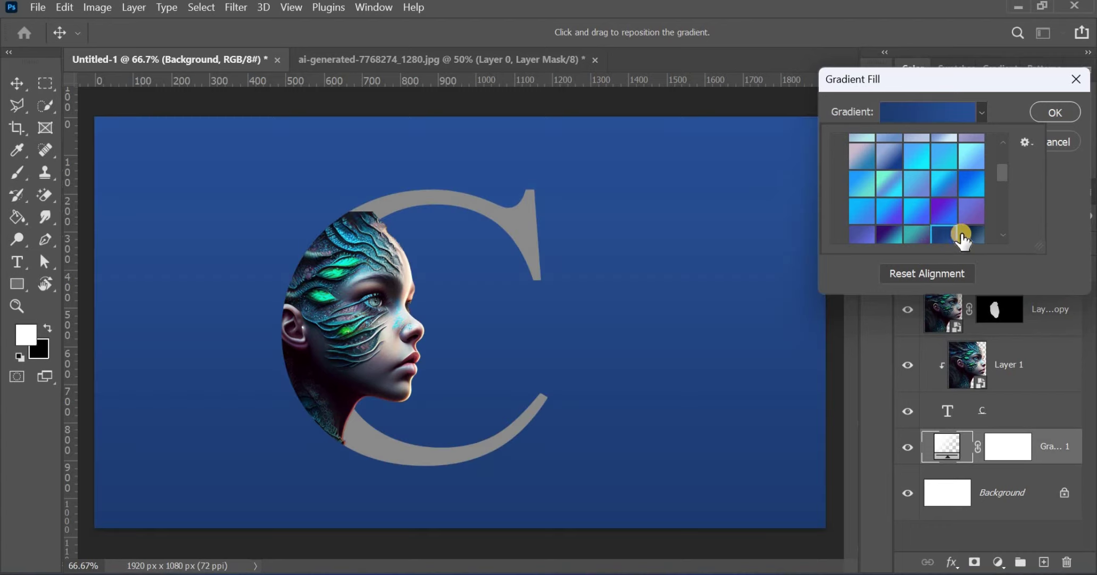
pyautogui.scroll(-1, 965, 227)
pyautogui.click(968, 227)
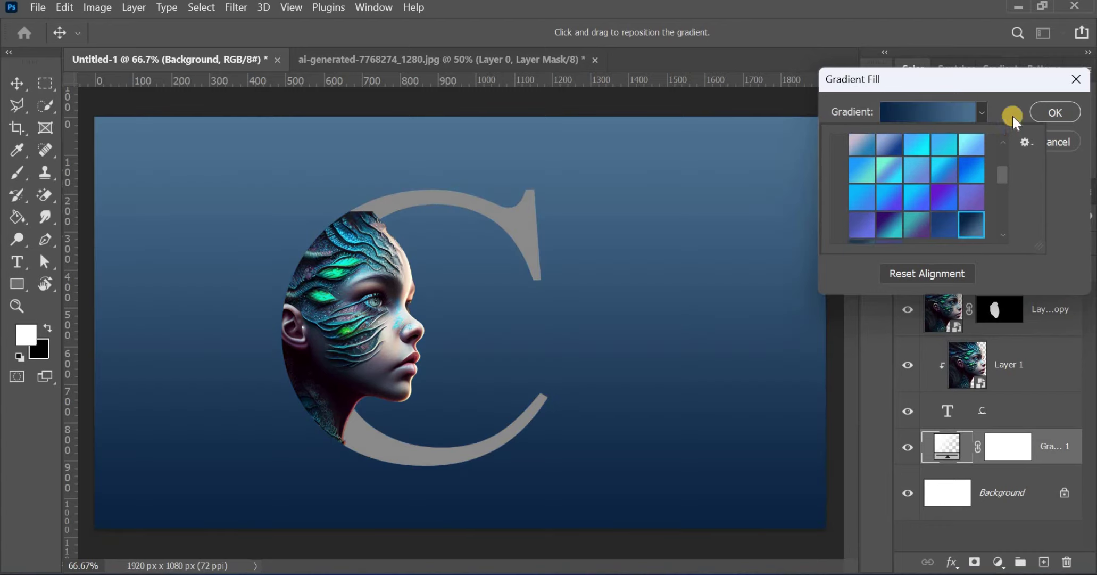
pyautogui.click(1052, 110)
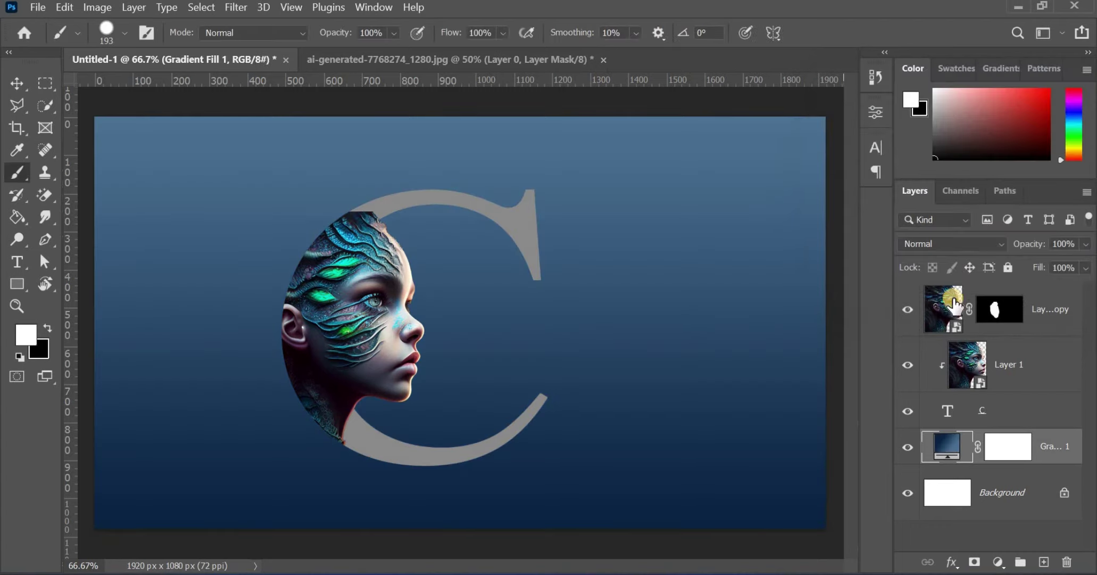
# Change the gradient's right colour stop to a muted teal-blue
pyautogui.doubleClick(952, 456)
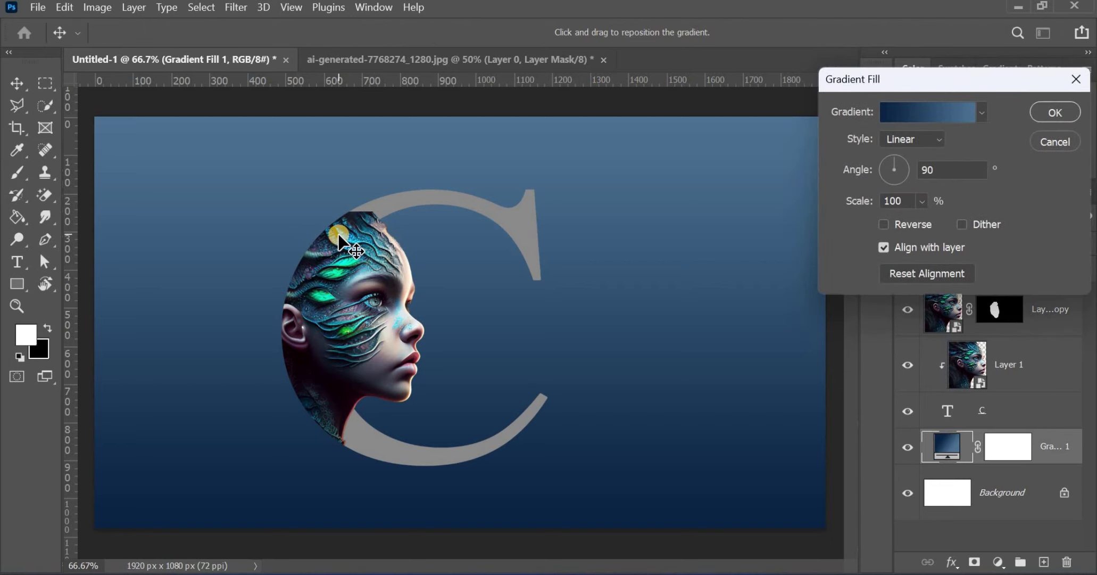
pyautogui.click(945, 113)
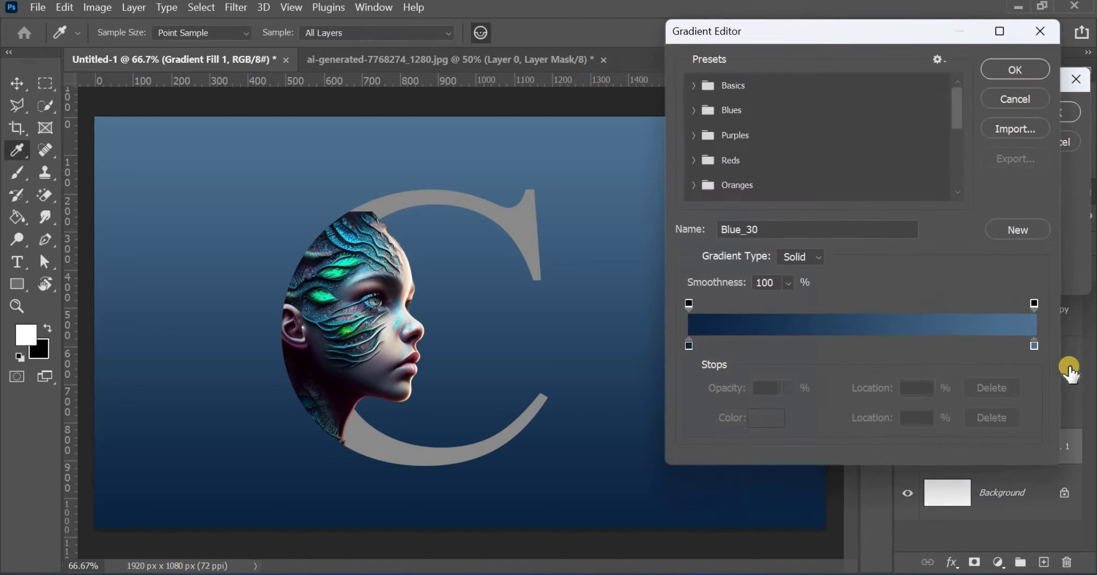
pyautogui.click(1033, 342)
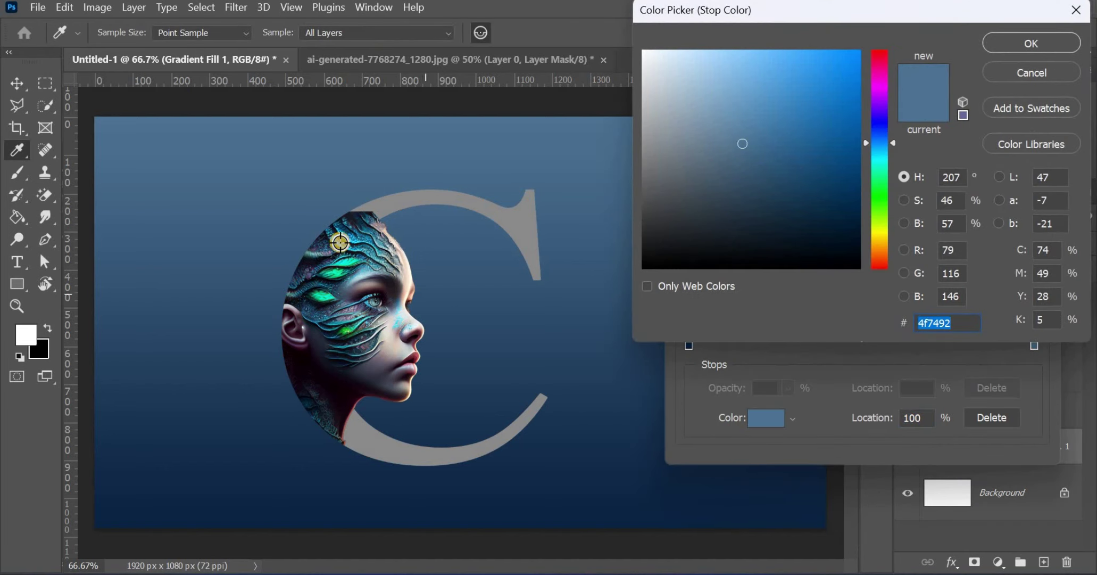
pyautogui.click(339, 239)
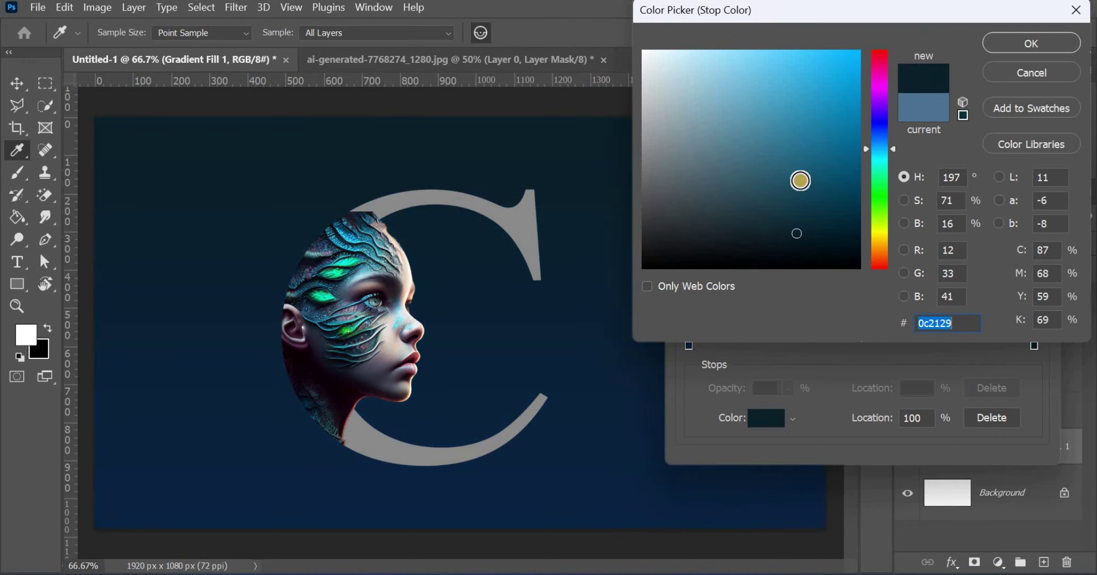
pyautogui.click(802, 190)
pyautogui.moveTo(802, 190); pyautogui.dragTo(799, 174)
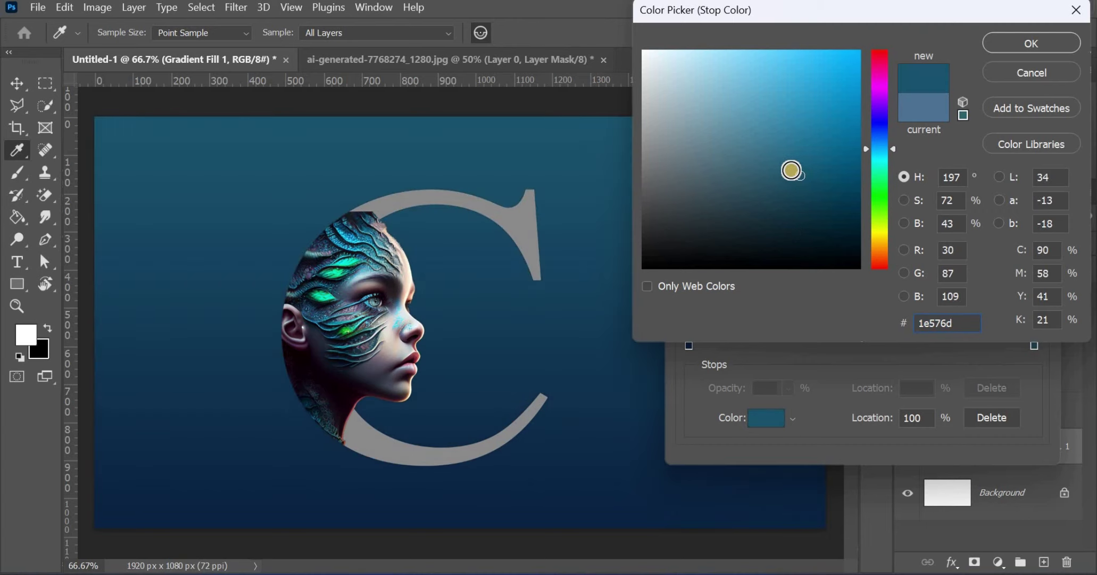
pyautogui.click(761, 166)
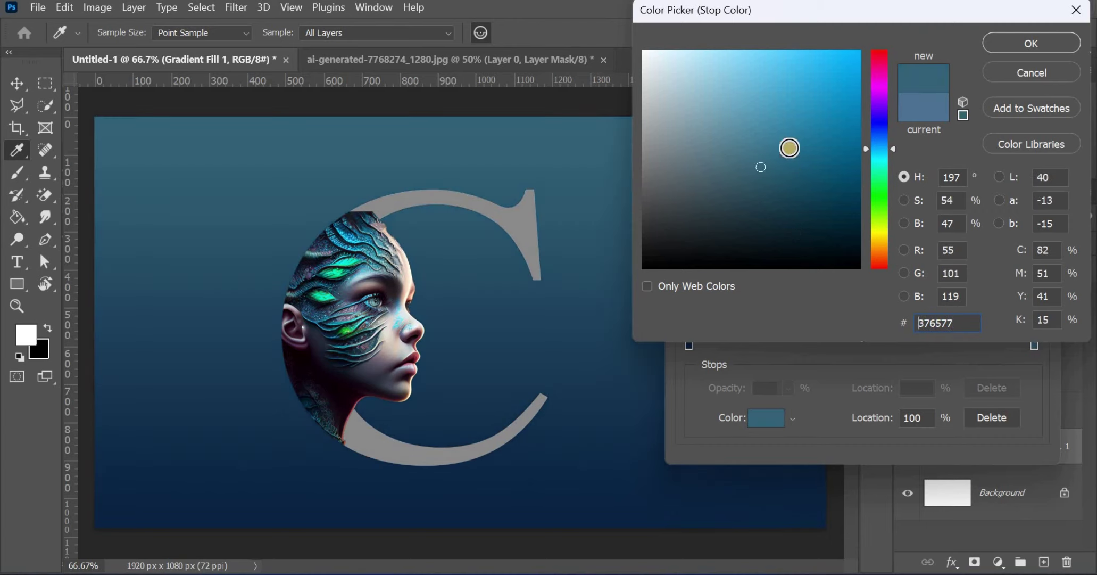
pyautogui.click(1015, 46)
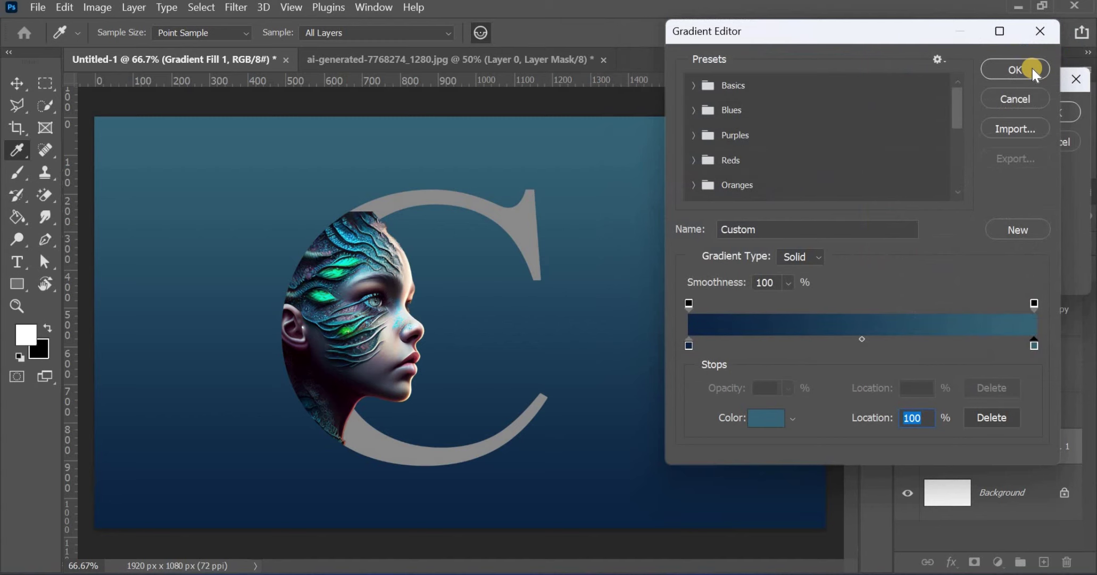
pyautogui.click(1031, 68)
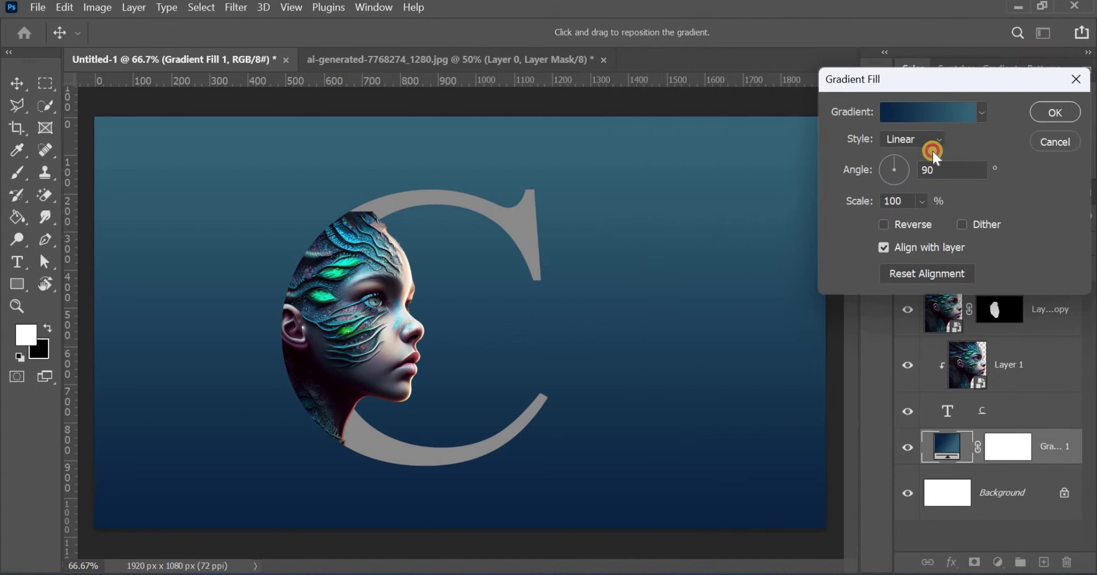
# Set the gradient style to Linear at 90° and apply the fill
pyautogui.click(933, 149)
pyautogui.click(913, 171)
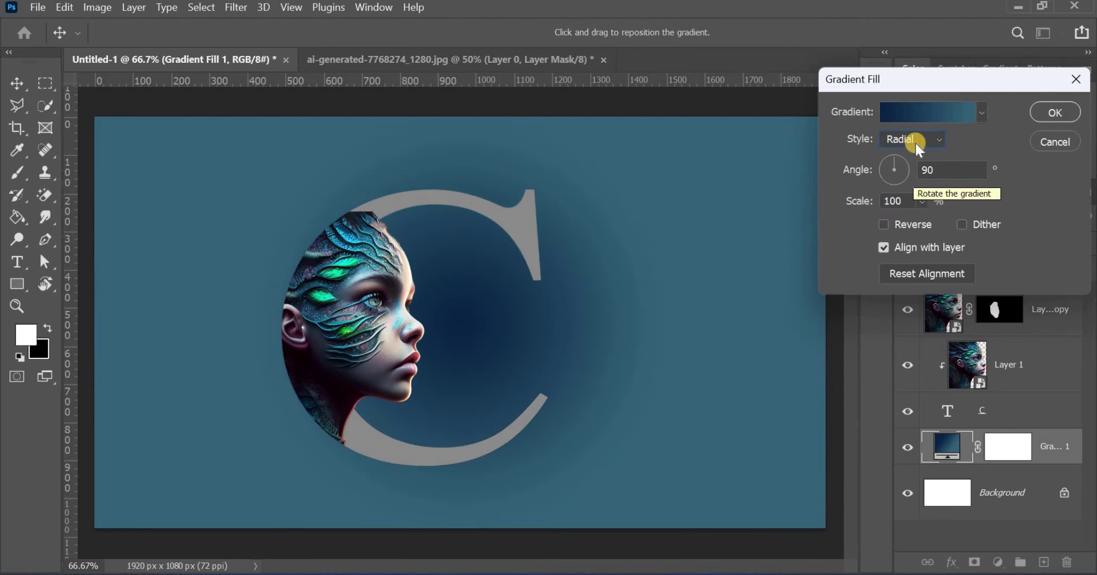
pyautogui.click(915, 144)
pyautogui.click(912, 153)
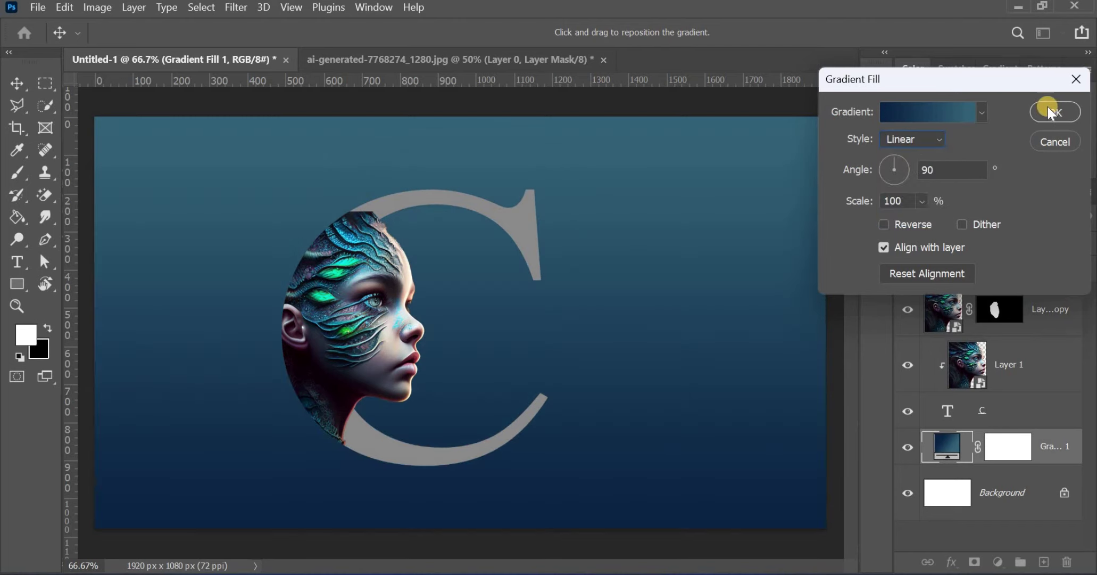
pyautogui.click(1050, 107)
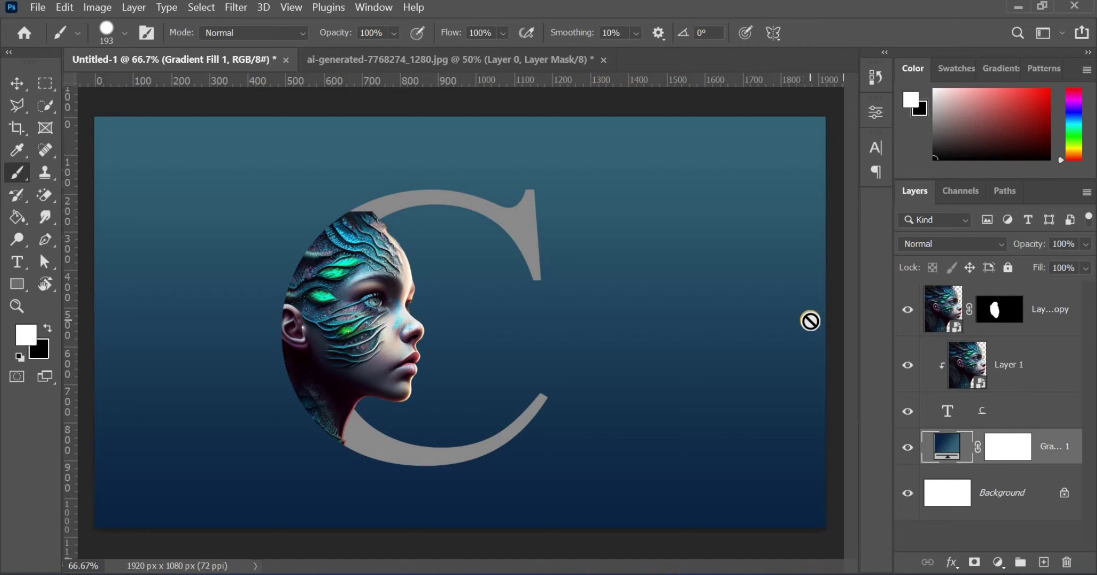
# Add a 5 px white Stroke to the C layer through Blending Options
pyautogui.click(990, 418)
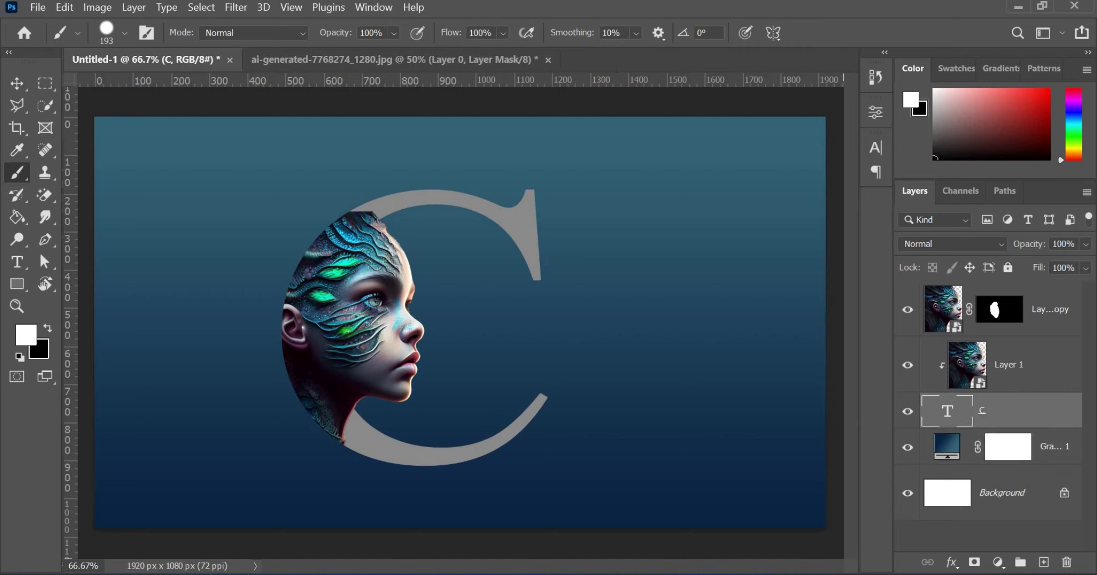
pyautogui.click(951, 562)
pyautogui.click(961, 398)
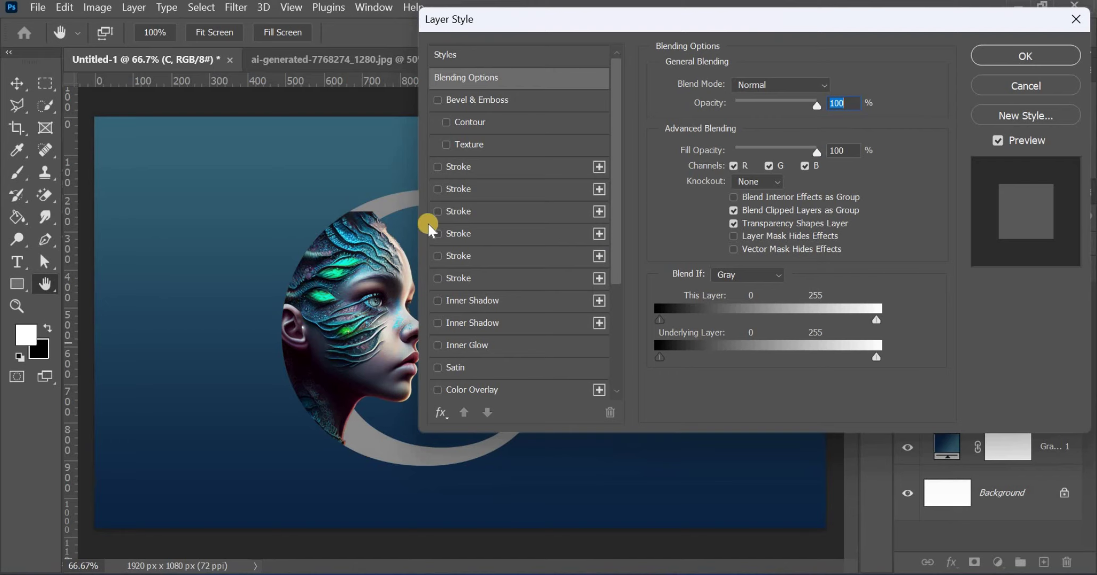
pyautogui.click(453, 165)
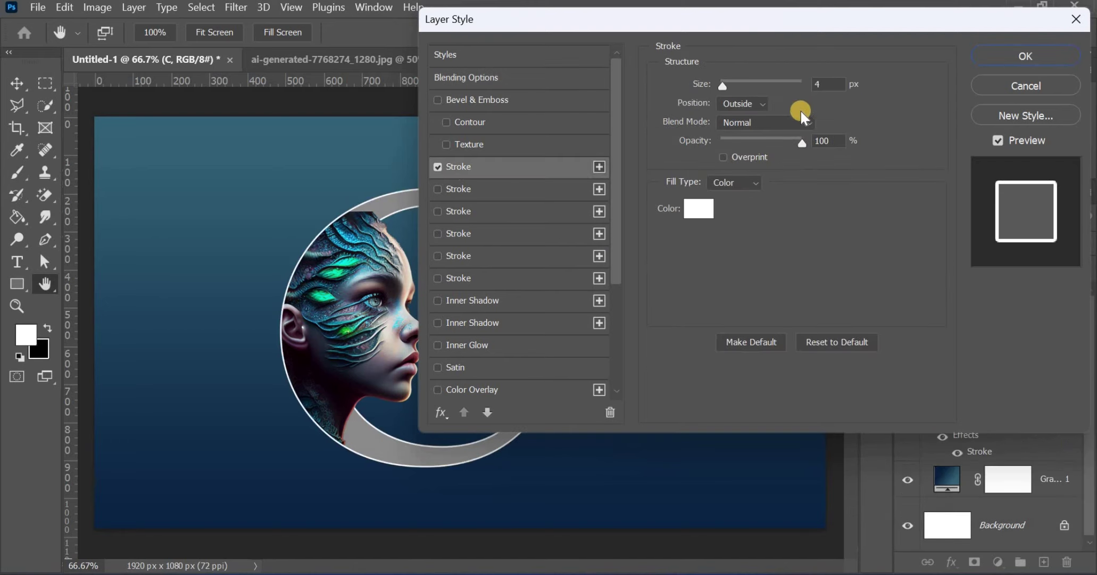
pyautogui.click(822, 84)
pyautogui.press('Up')
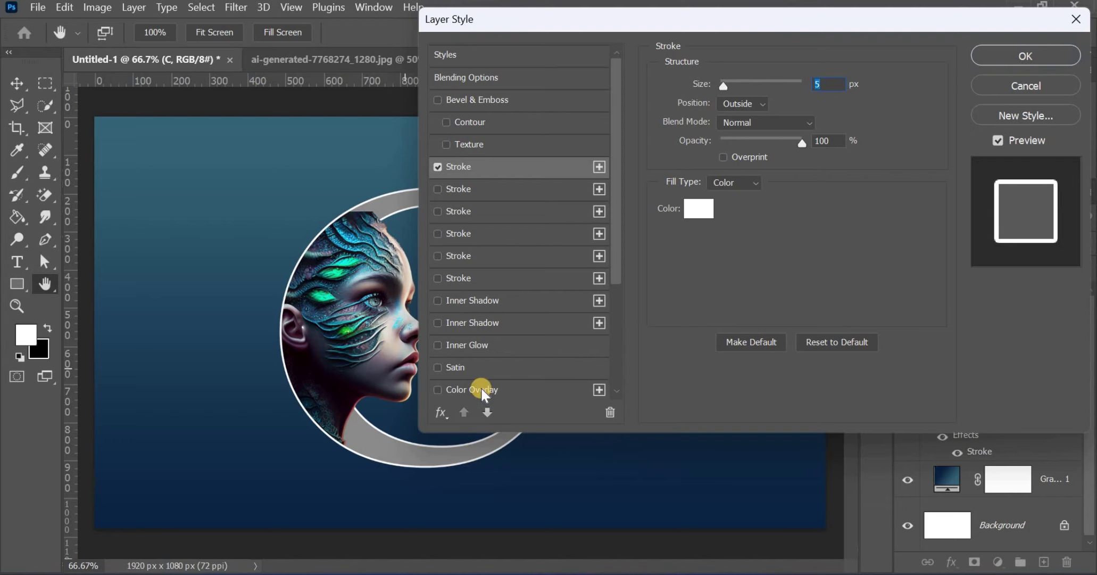
pyautogui.scroll(-3, 477, 386)
pyautogui.scroll(-1, 472, 354)
pyautogui.scroll(-2, 470, 355)
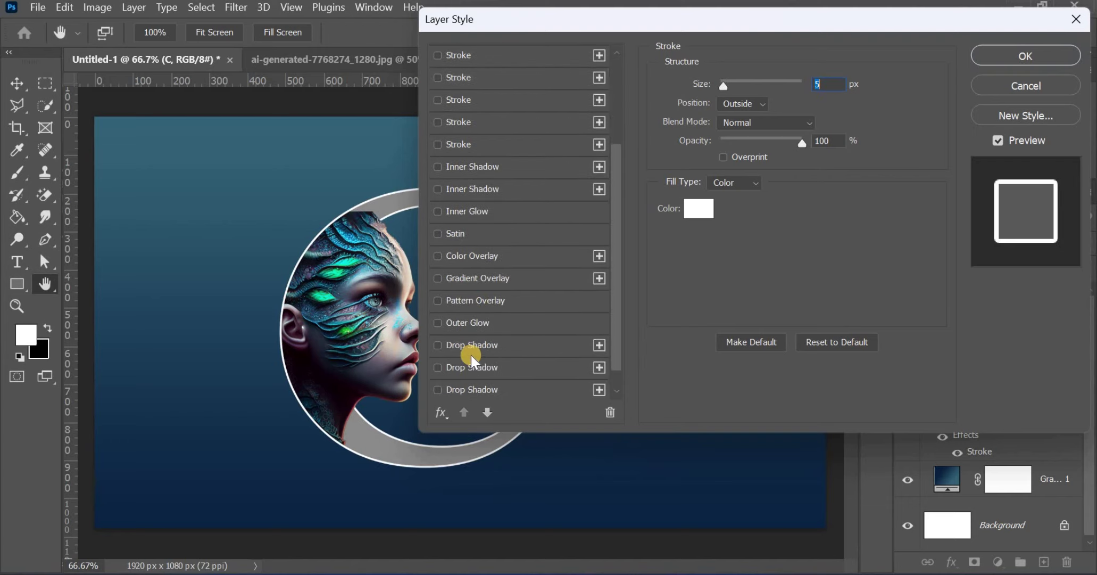
pyautogui.scroll(-1, 471, 355)
# Add a Drop Shadow with 3 px distance, 5% spread and slightly larger size
pyautogui.click(471, 321)
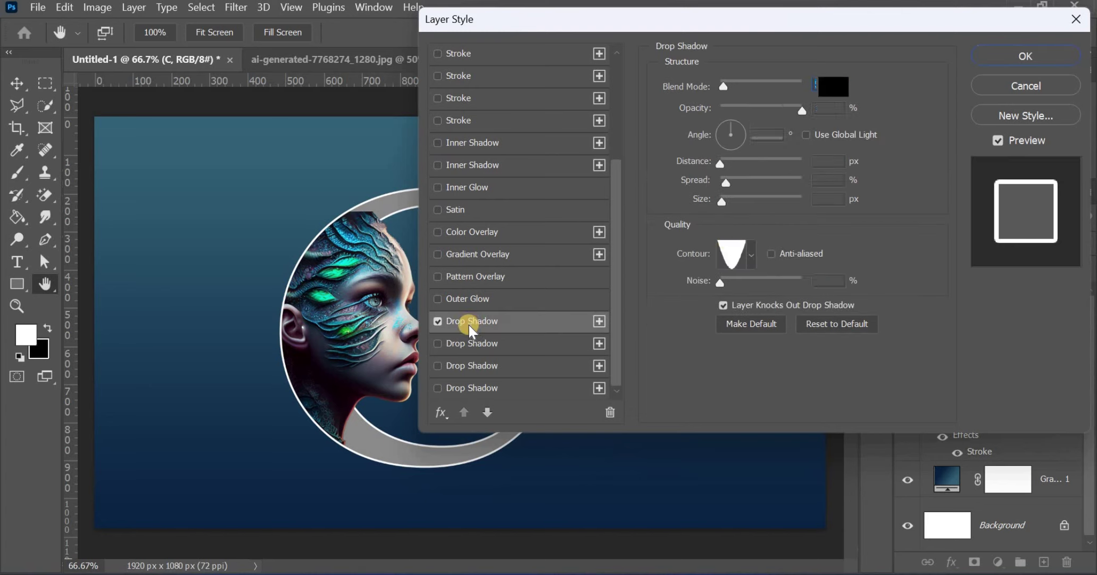
pyautogui.click(834, 157)
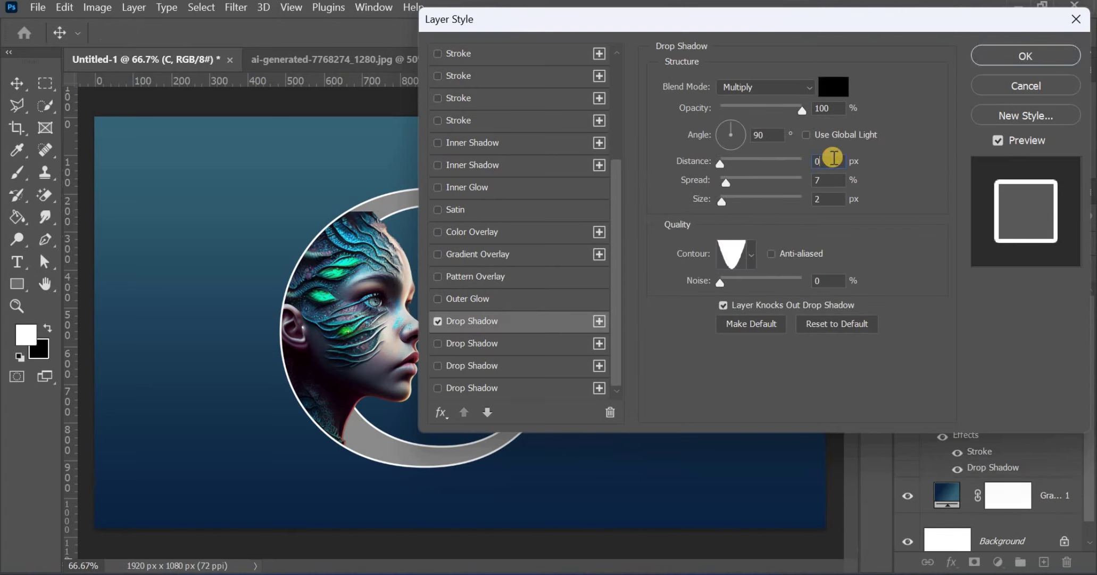
pyautogui.press('Up')
pyautogui.press('Up')
pyautogui.press('Up')
pyautogui.press('Up')
pyautogui.press('Up')
pyautogui.press('Up')
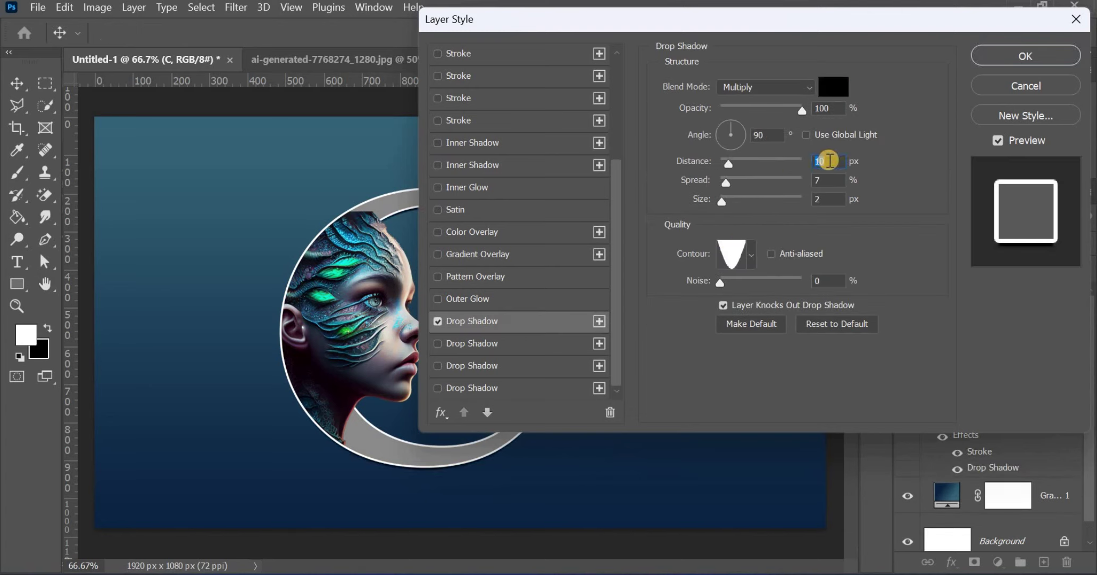
pyautogui.press('Up')
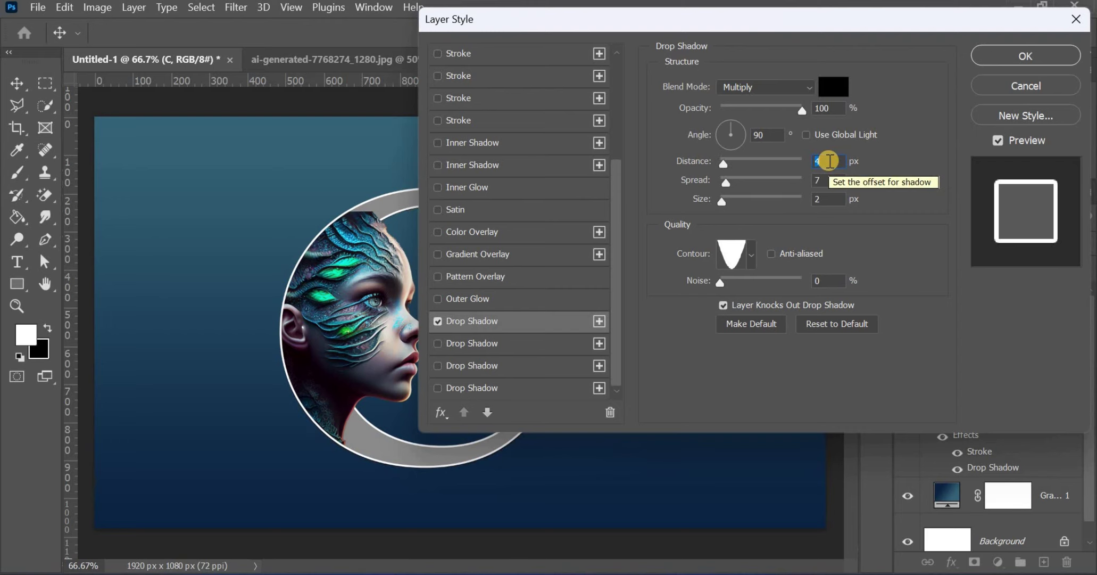
pyautogui.press('Down')
pyautogui.press('Down')
pyautogui.press('Down')
pyautogui.click(835, 177)
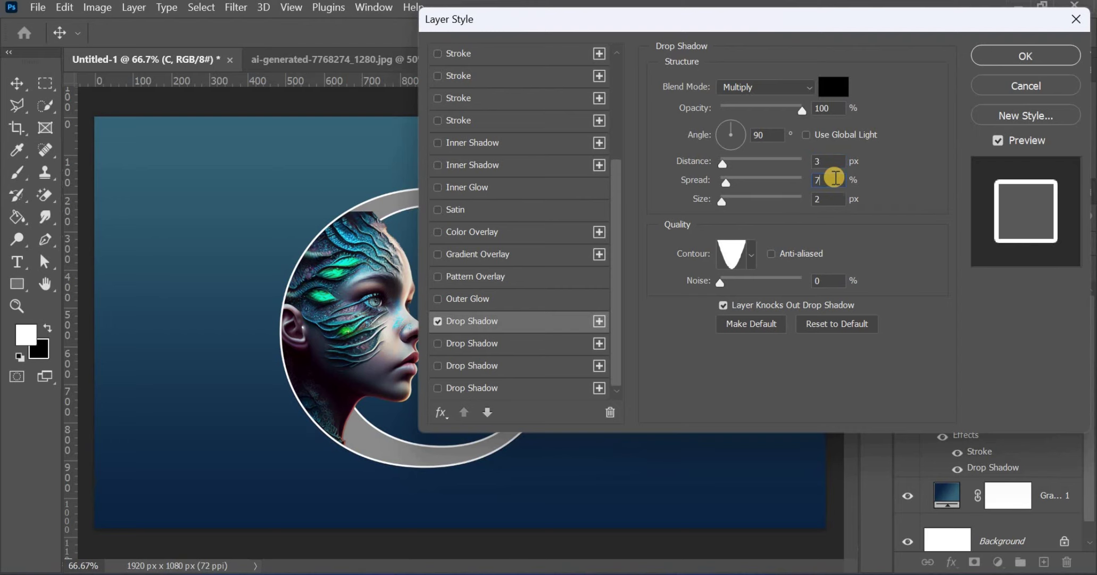
pyautogui.press('Down')
pyautogui.press('Down')
pyautogui.click(825, 200)
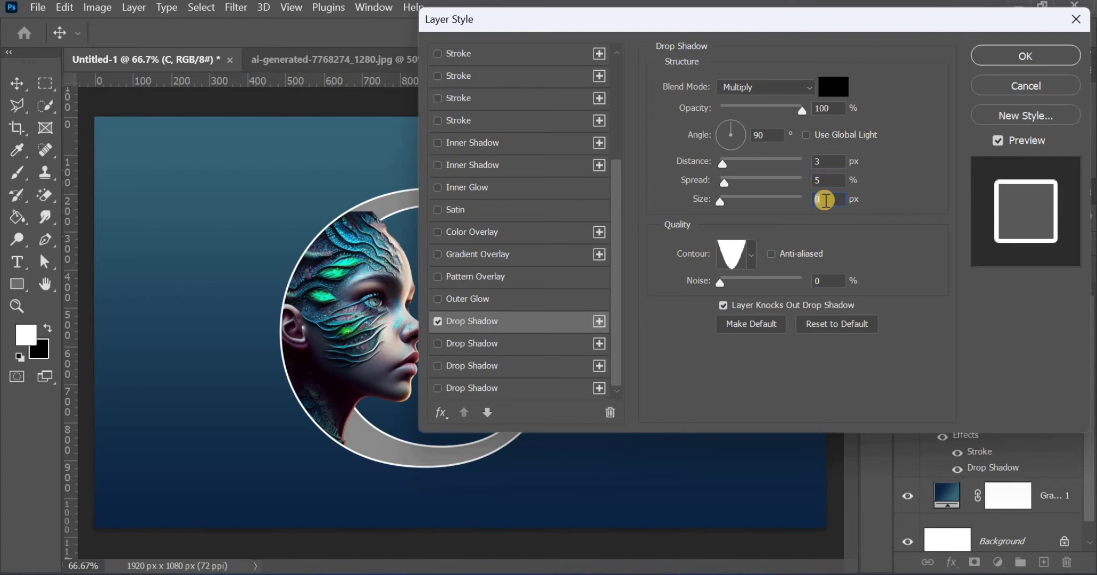
pyautogui.press('Up')
pyautogui.click(998, 55)
pyautogui.click(945, 413)
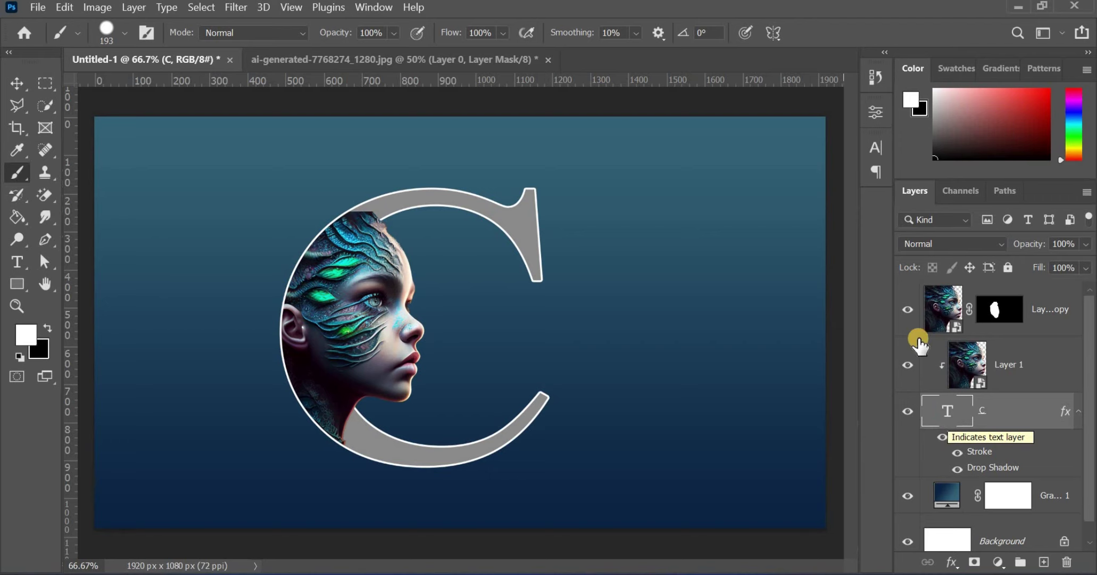
# Set the C's text colour to blue sampled from the background
pyautogui.click(876, 148)
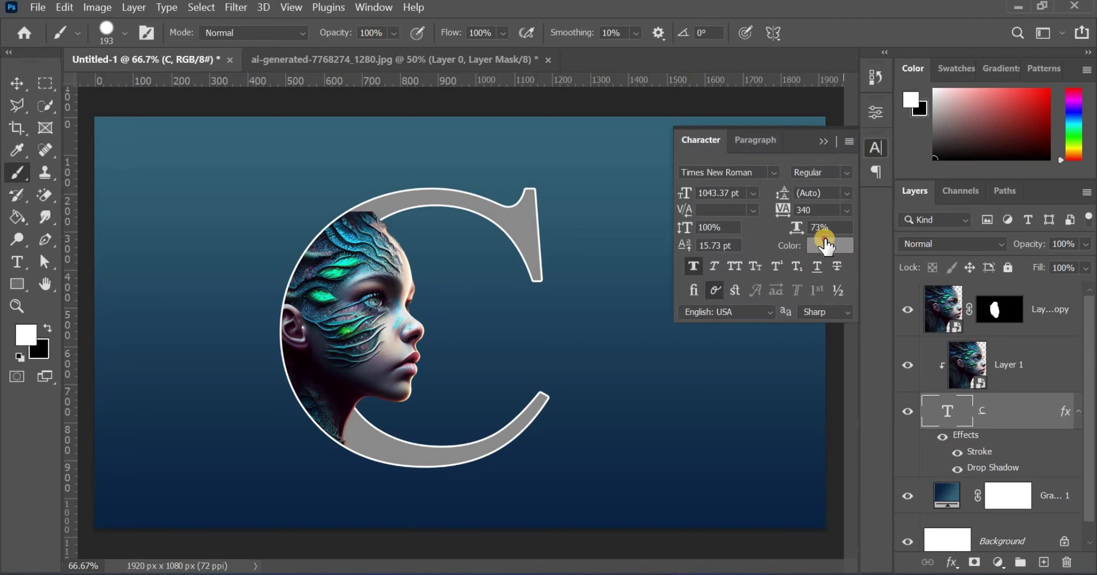
pyautogui.click(824, 241)
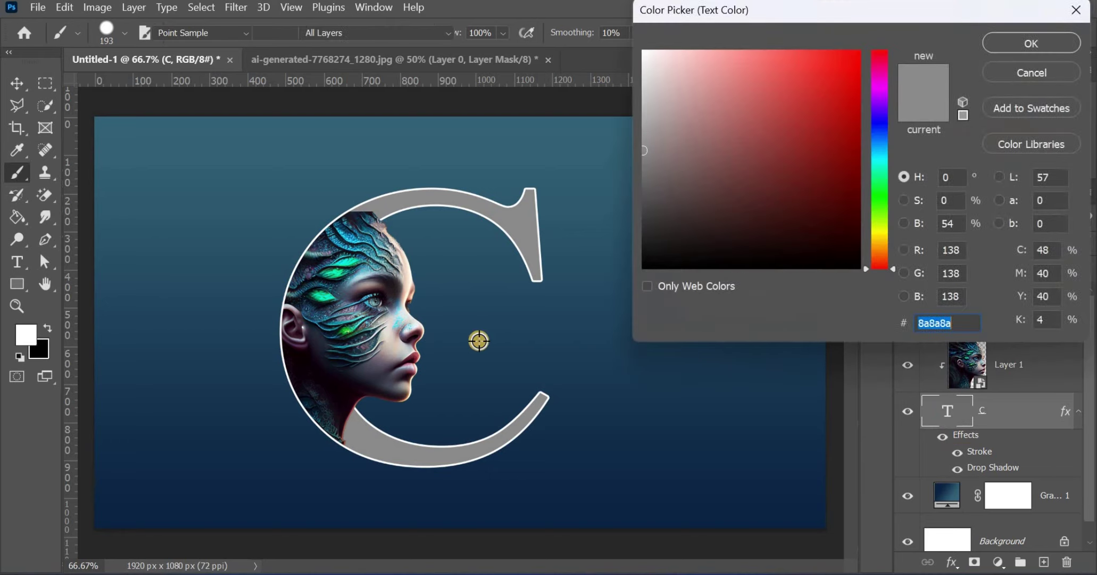
pyautogui.click(508, 332)
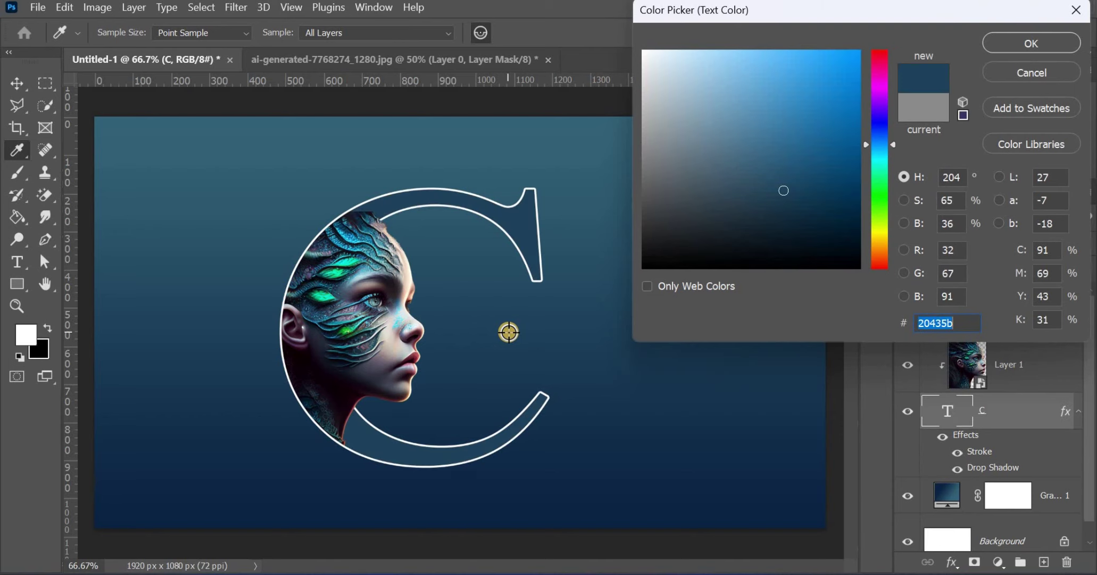
pyautogui.click(1027, 43)
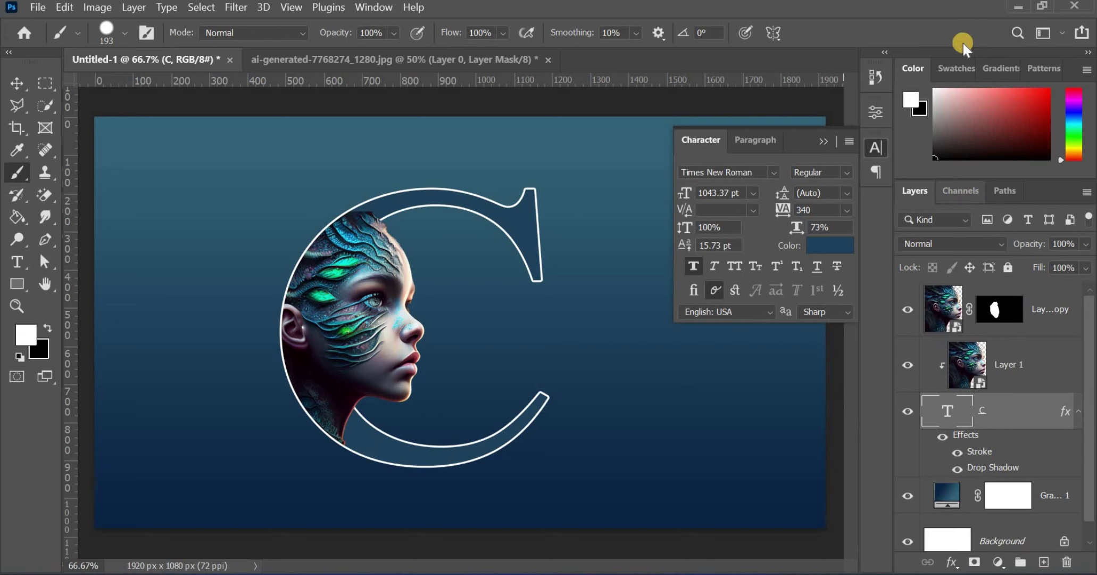
# Darken the C's text colour to navy #0d202d and close the Character panel
pyautogui.click(841, 248)
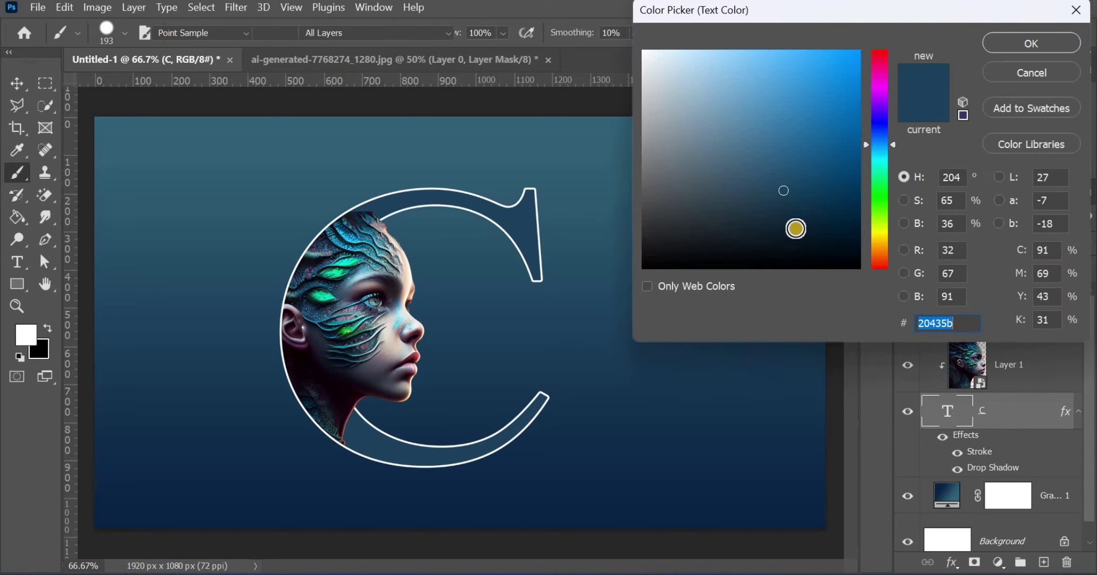
pyautogui.click(797, 230)
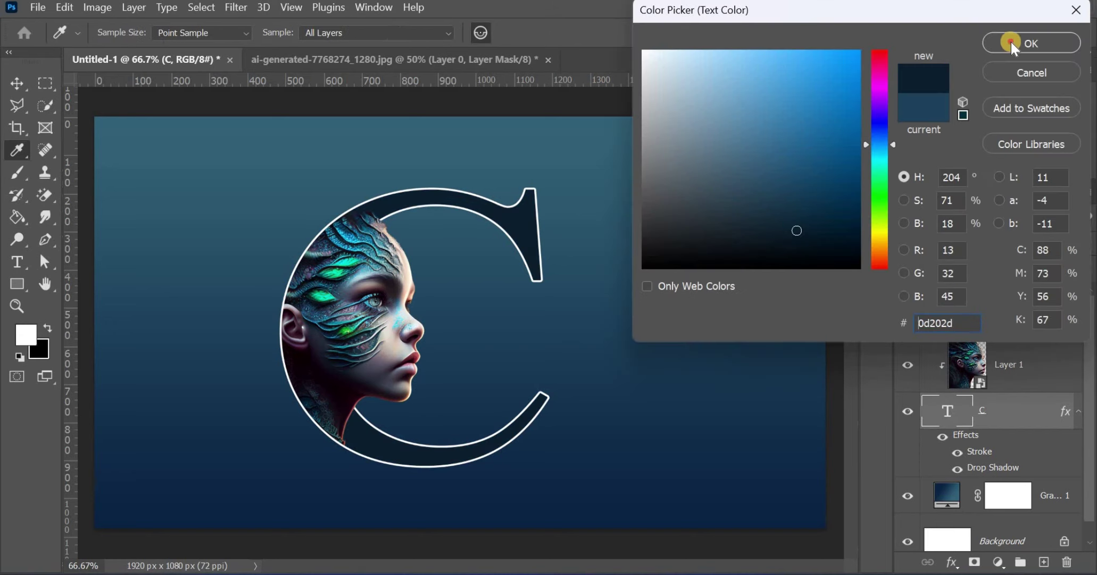
pyautogui.click(1031, 43)
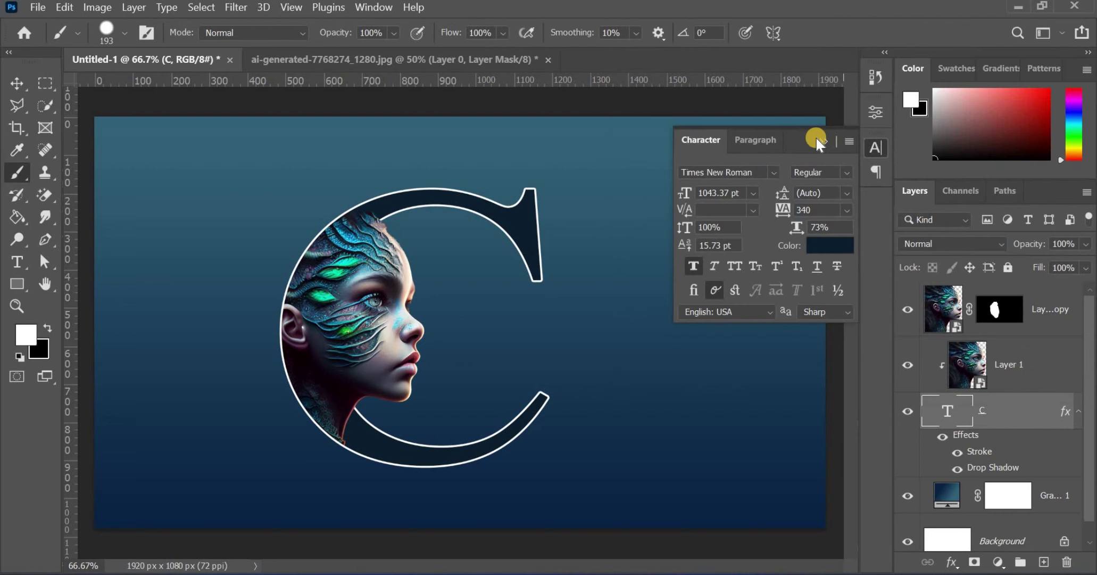
pyautogui.click(822, 141)
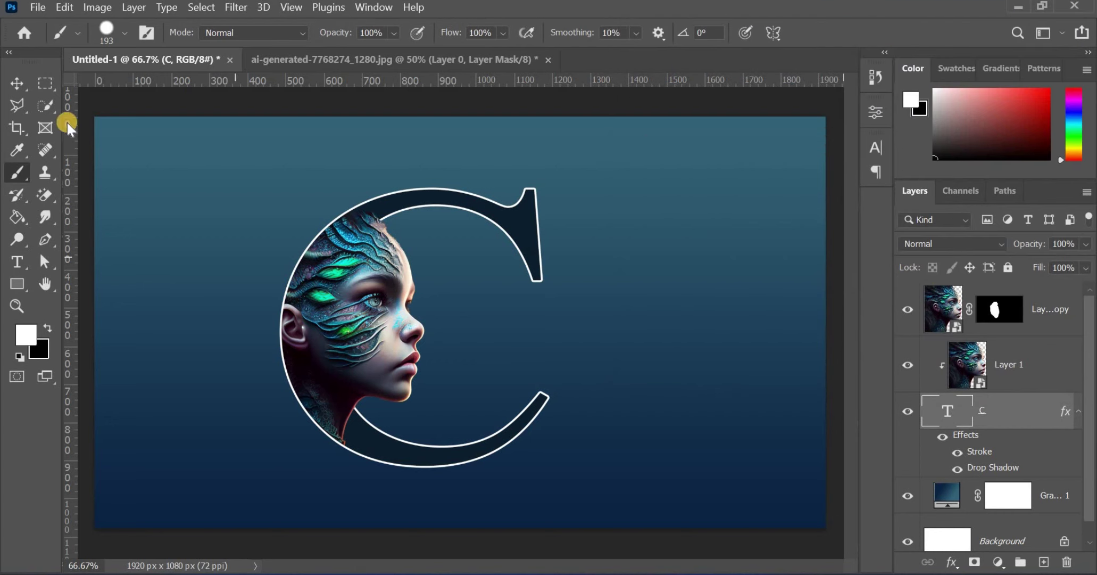
pyautogui.click(13, 80)
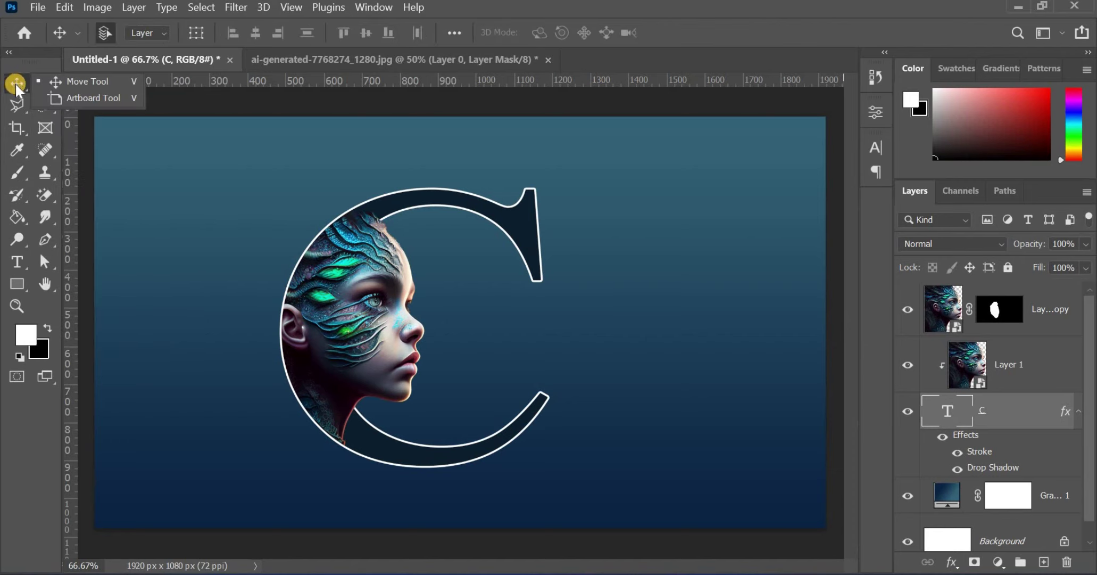